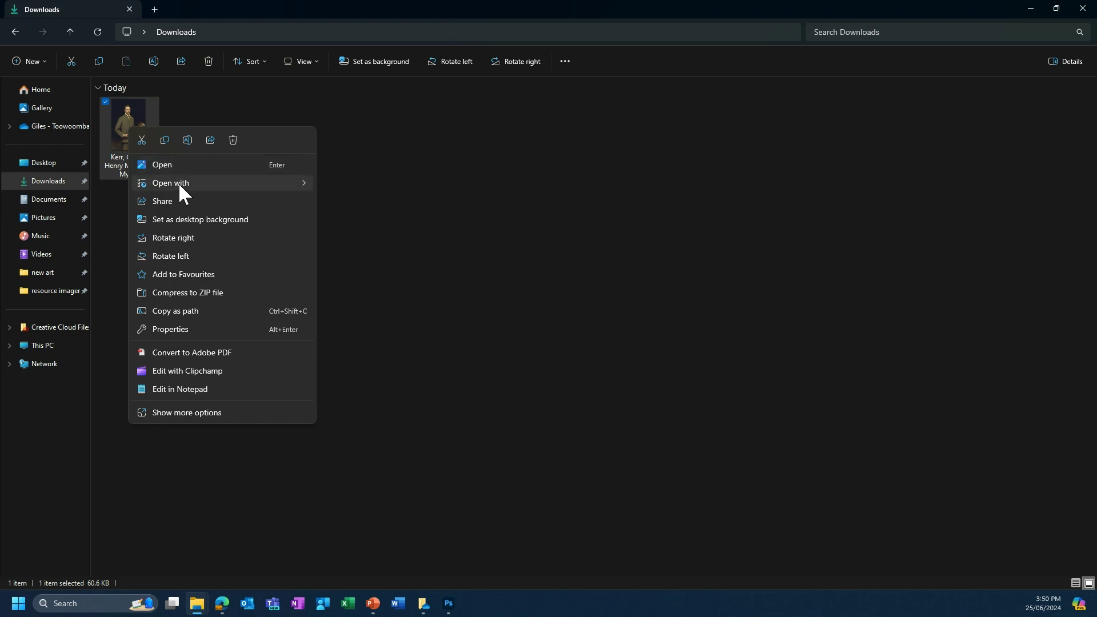
Step: Open the downloaded portrait JPG in Adobe Photoshop 2024 and arrange it 2-up vertically beside the distorted version
mouse_move(178, 183)
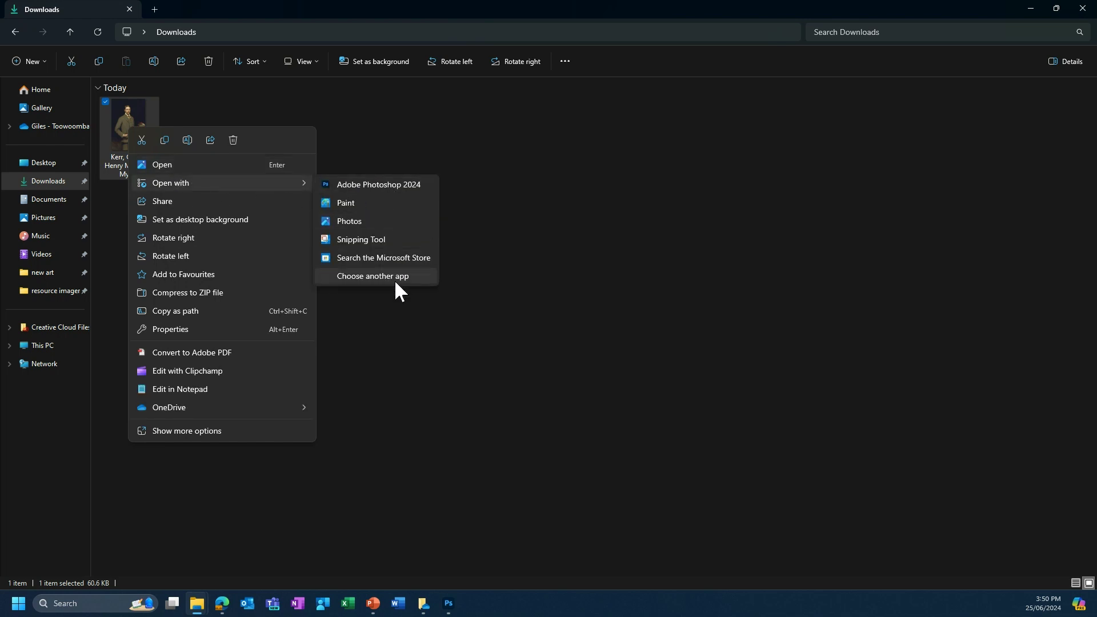
click(389, 180)
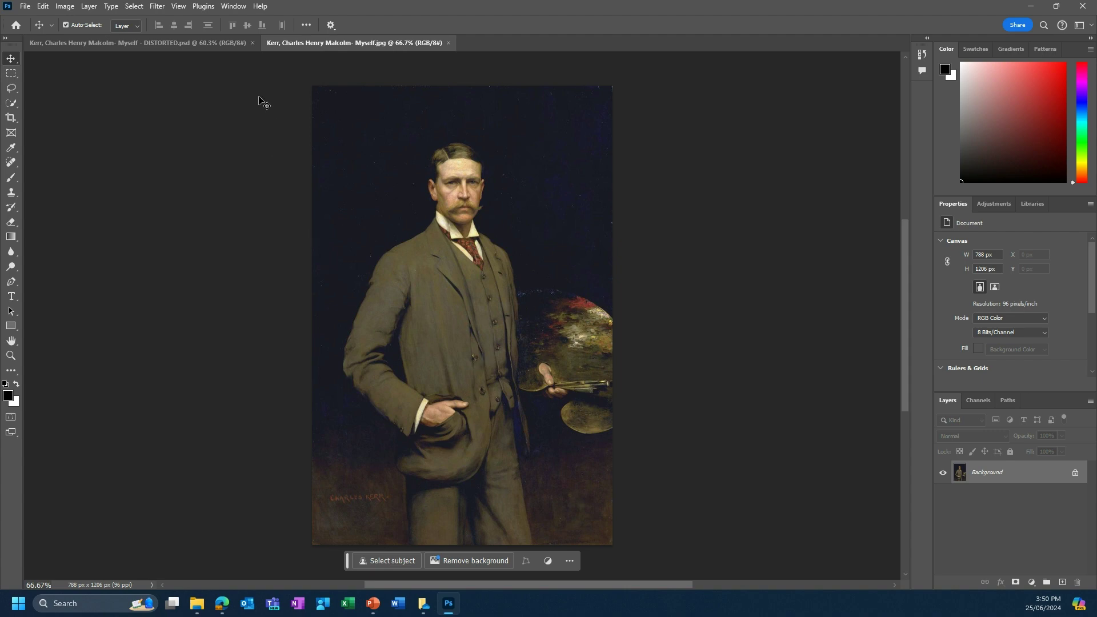
click(235, 6)
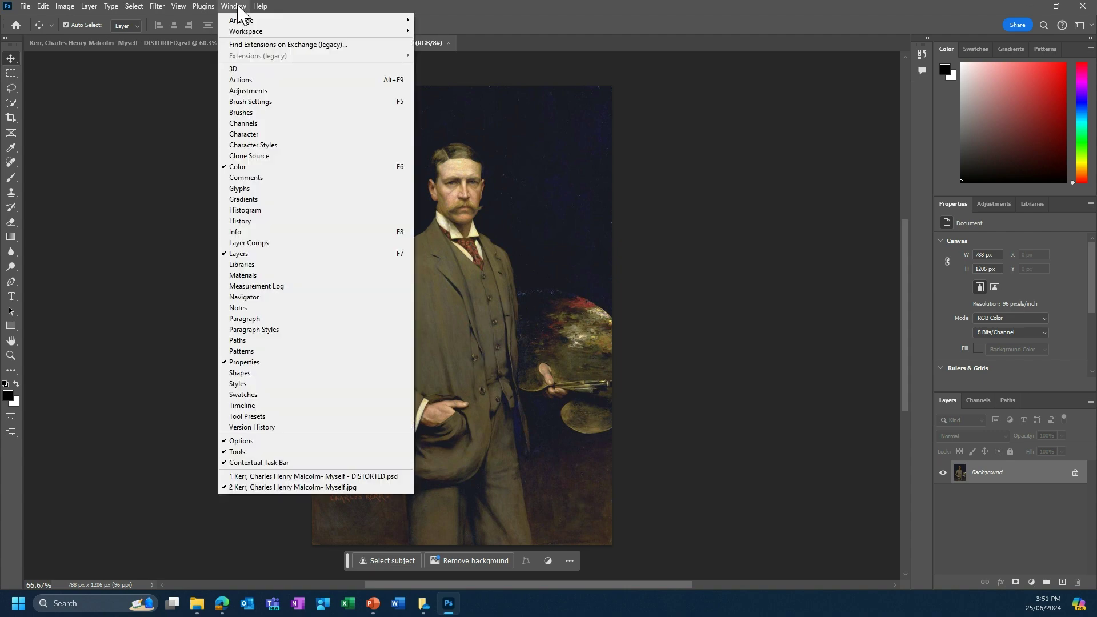
mouse_move(246, 20)
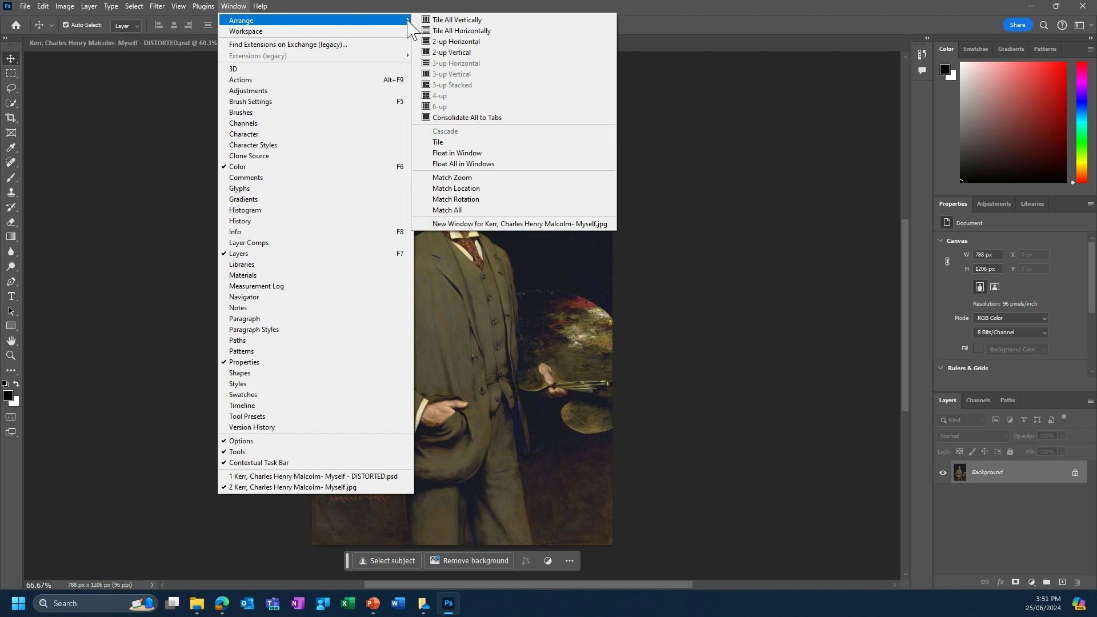
click(455, 54)
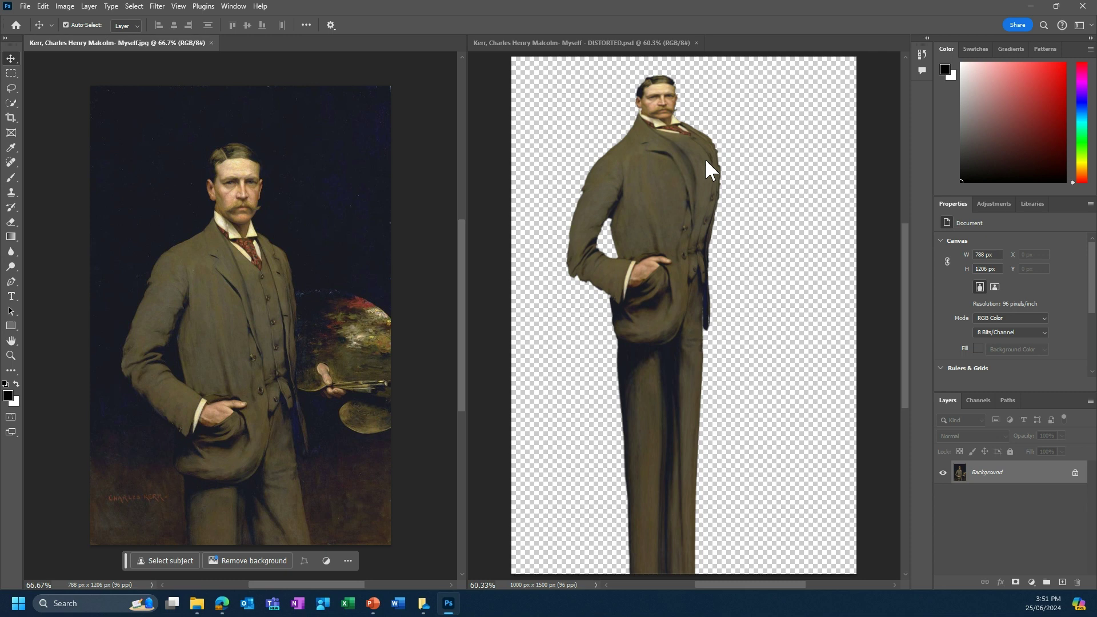
Step: Unlock the Background layer and select the man, adding his hair and the lower edge of his far sleeve with the Quick Selection tool
click(1076, 473)
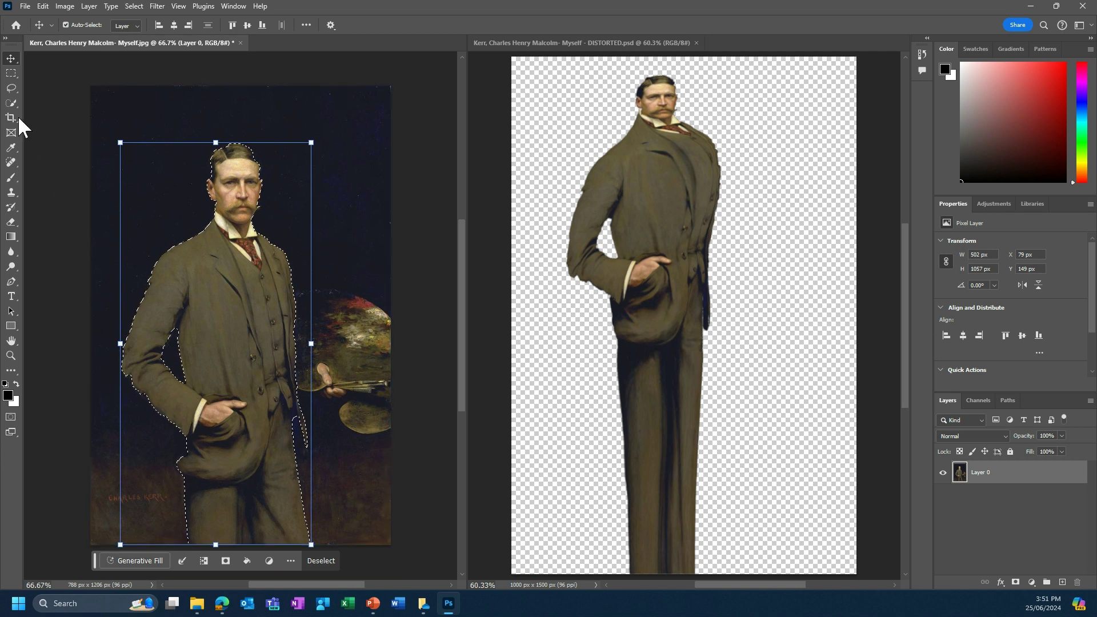
click(12, 99)
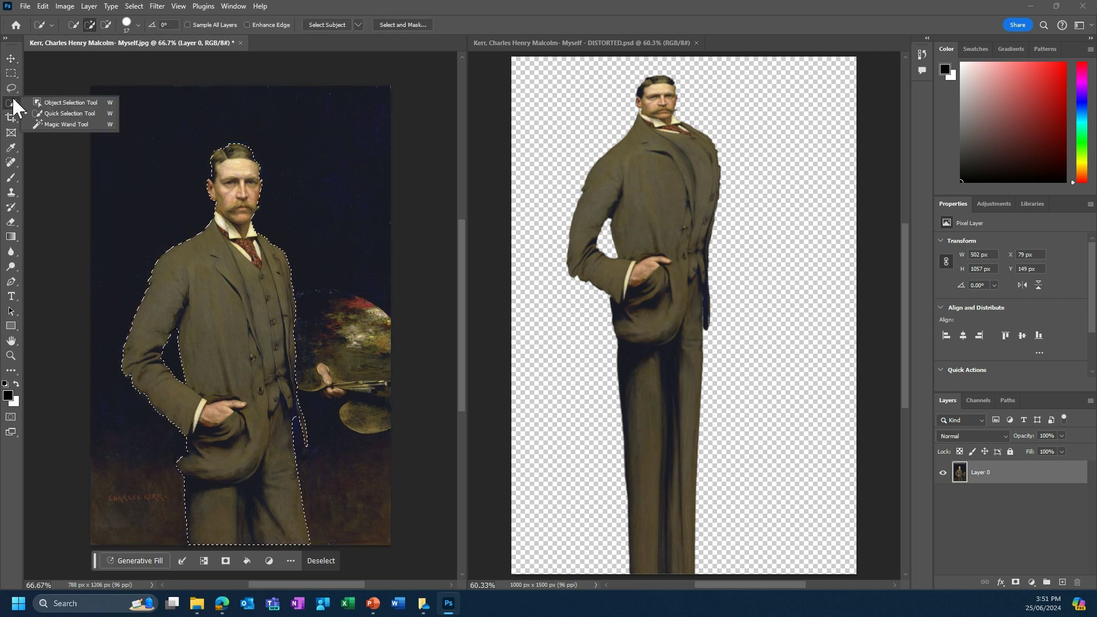
click(68, 112)
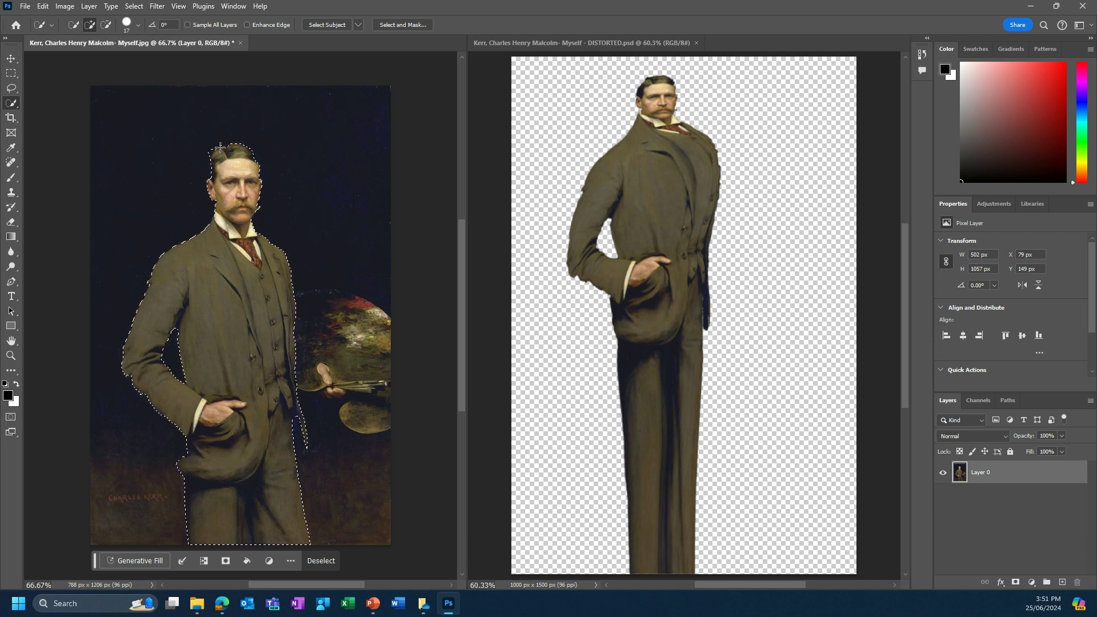
drag(228, 147, 231, 154)
drag(301, 442, 302, 449)
Step: Invert the selection of the man, delete the portrait's background, and deselect
click(135, 7)
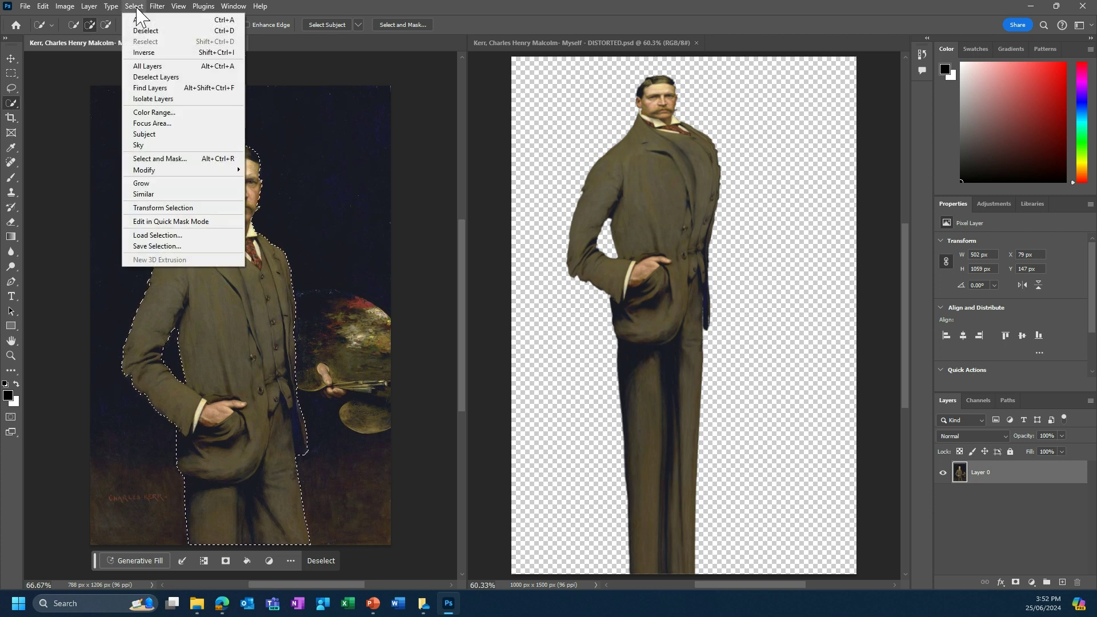
click(150, 50)
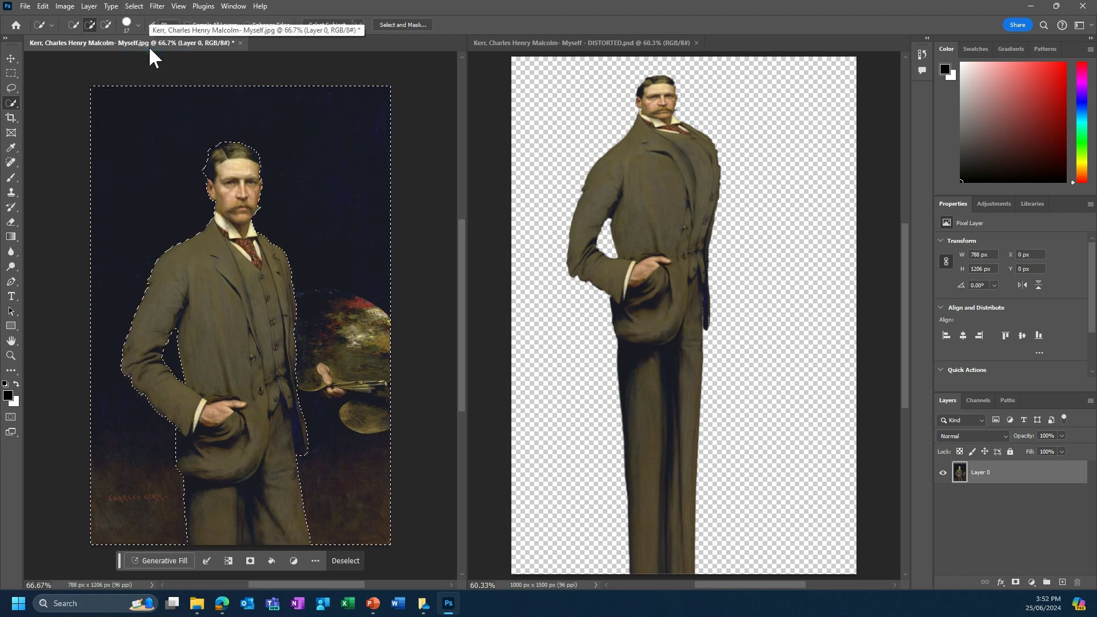
key(Delete)
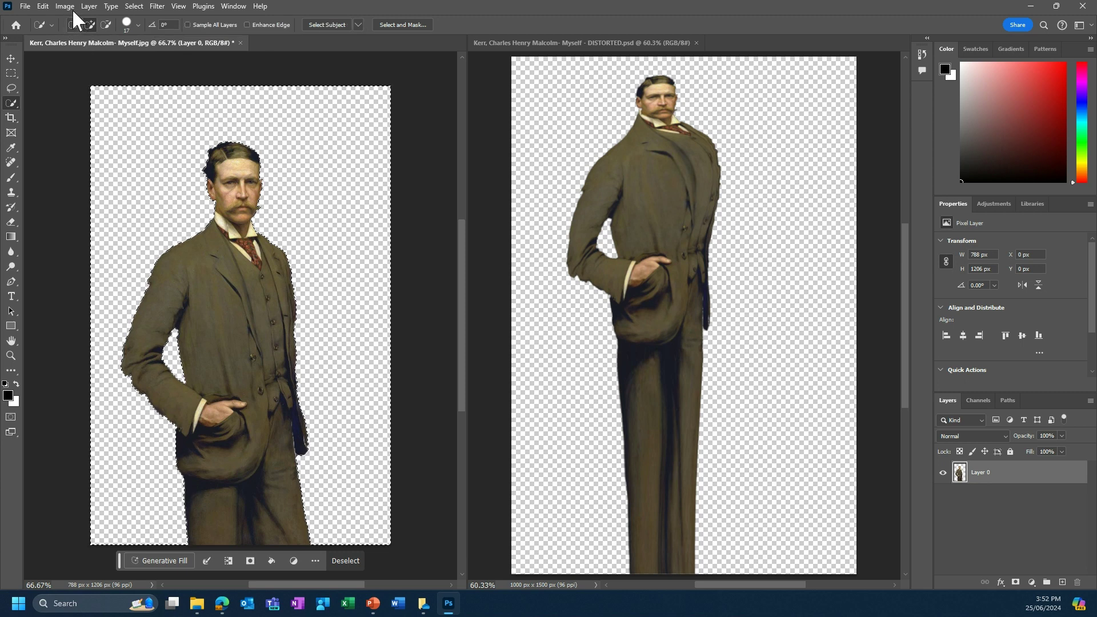
click(133, 7)
click(142, 29)
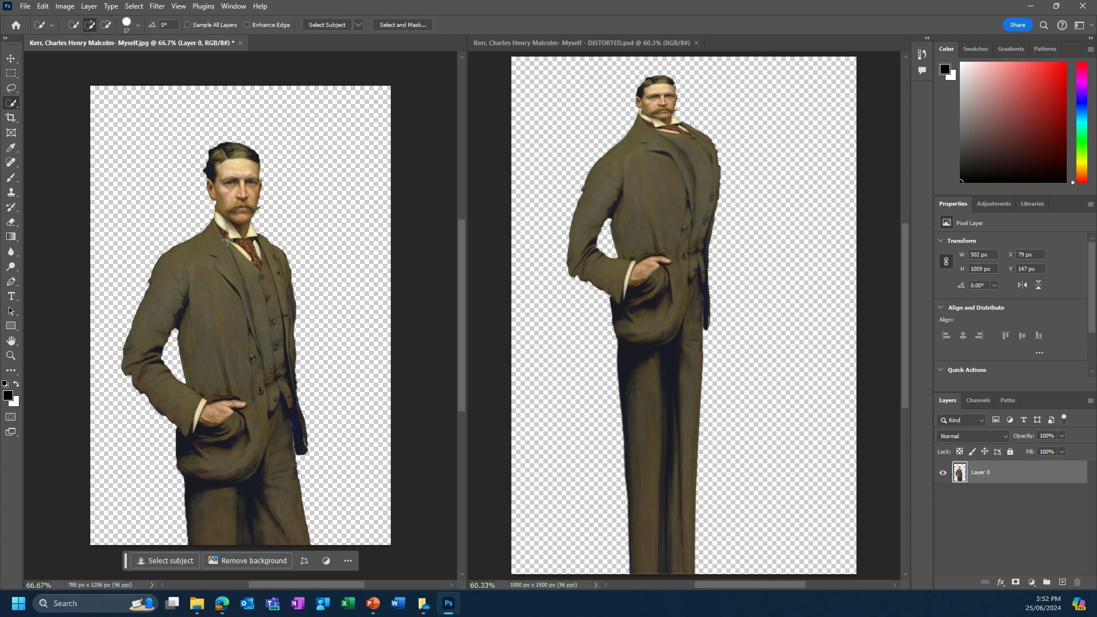
Step: Draw an elliptical marquee selection about 232 × 247 px around the man's head
click(11, 70)
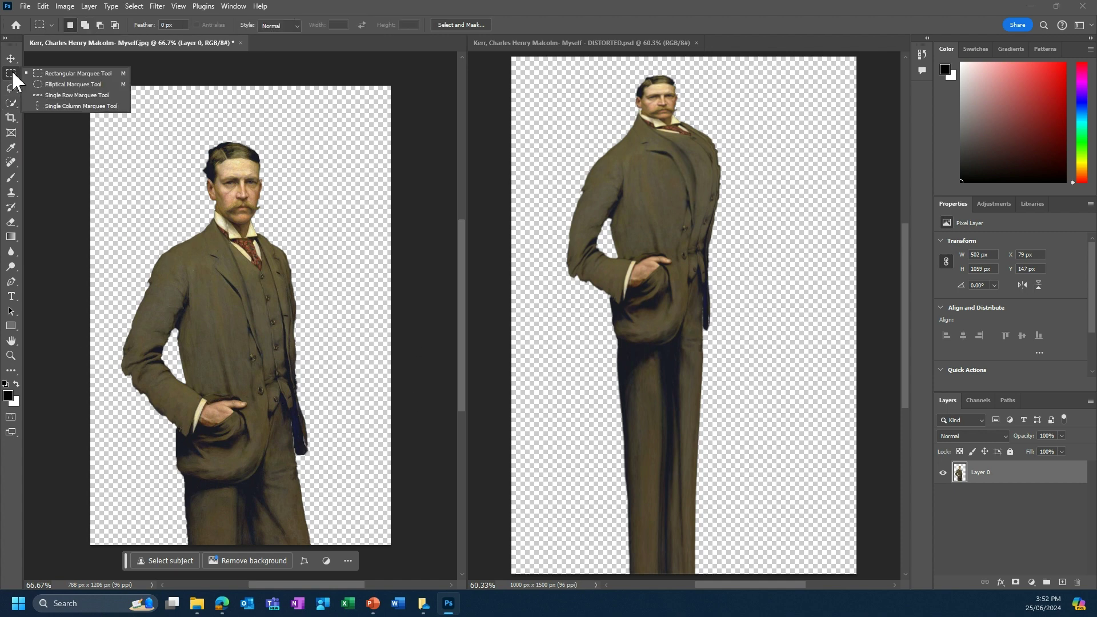
click(46, 84)
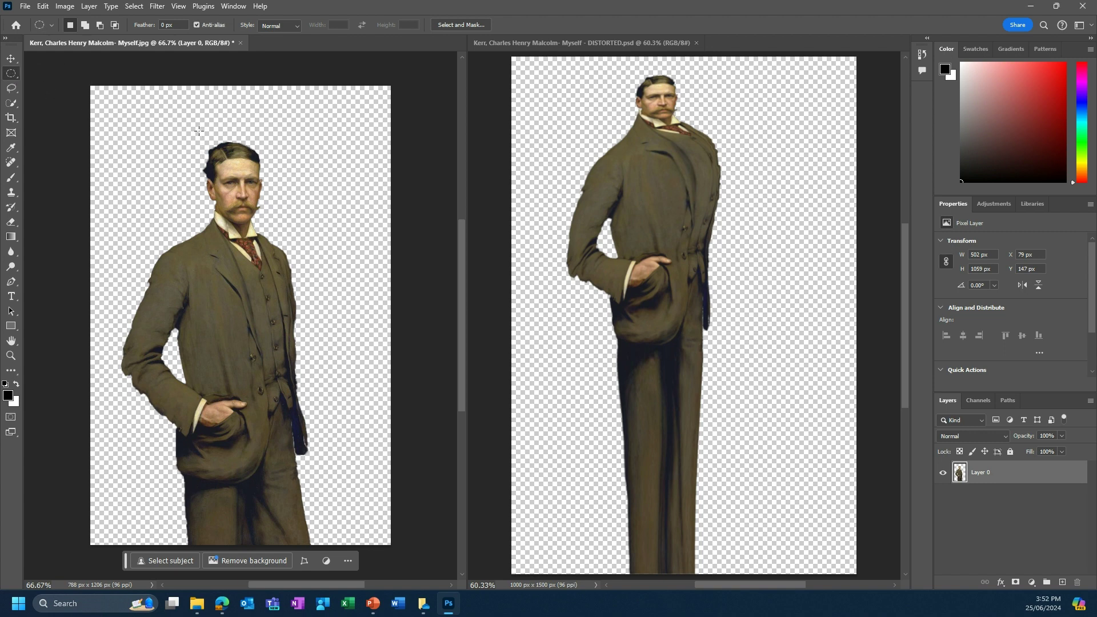
drag(215, 131, 286, 224)
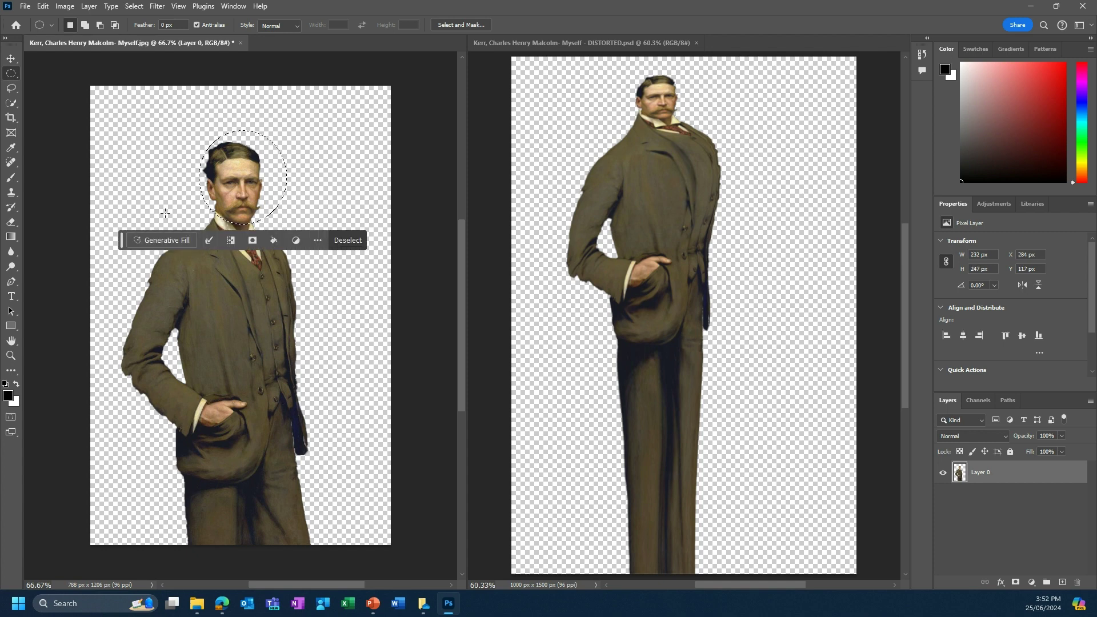
Step: Squash the selected head down towards the collar to about 96% width and 68% height, and apply the transform
click(12, 58)
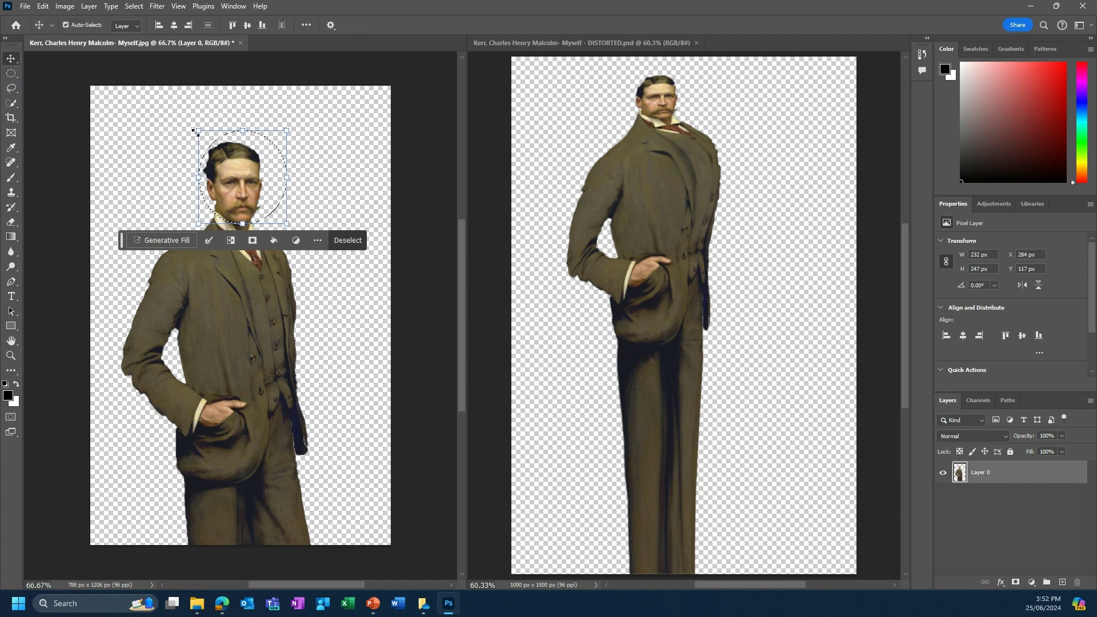
mouse_move(194, 131)
mouse_down()
mouse_move(231, 153)
mouse_move(200, 127)
mouse_move(219, 159)
mouse_move(205, 138)
mouse_up()
mouse_move(268, 186)
mouse_down()
mouse_move(262, 179)
mouse_move(262, 192)
mouse_up()
drag(281, 140, 287, 193)
drag(199, 160, 214, 200)
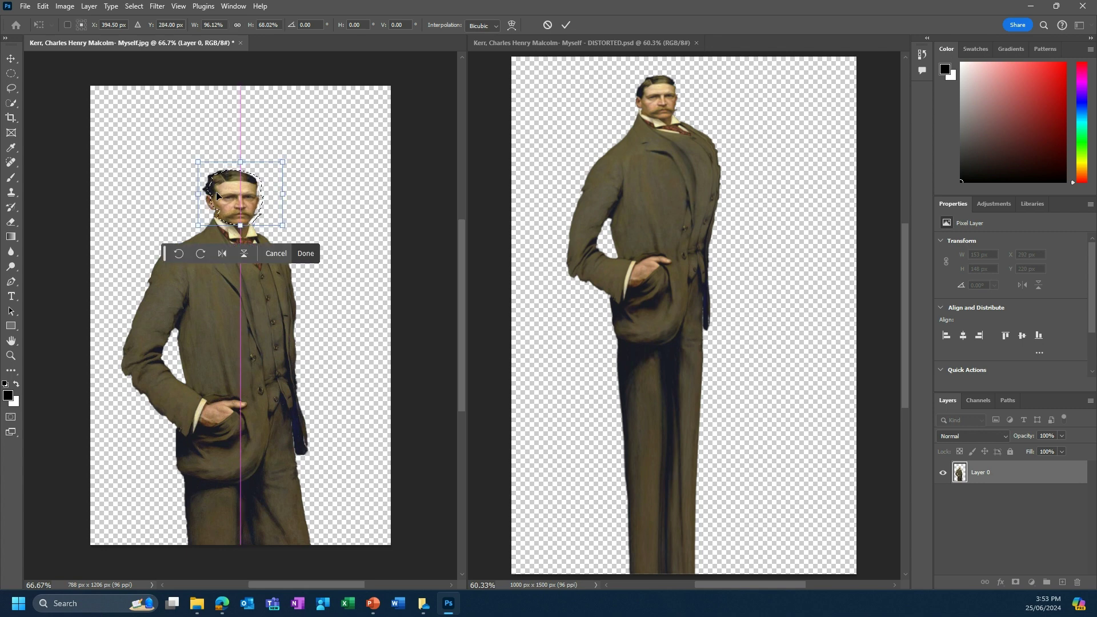
click(565, 25)
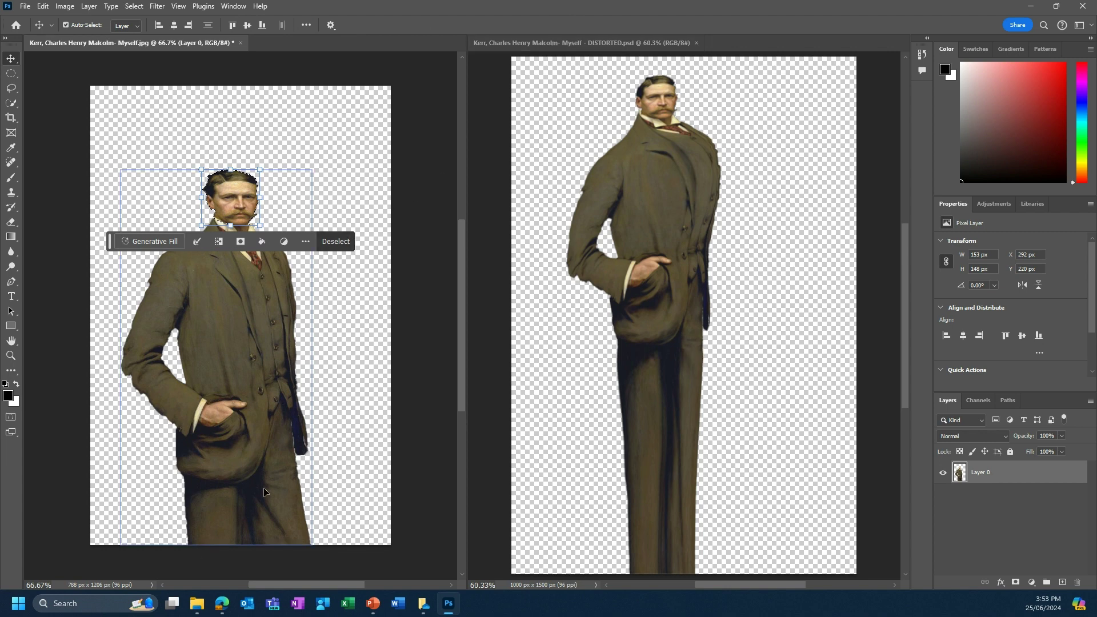
click(364, 307)
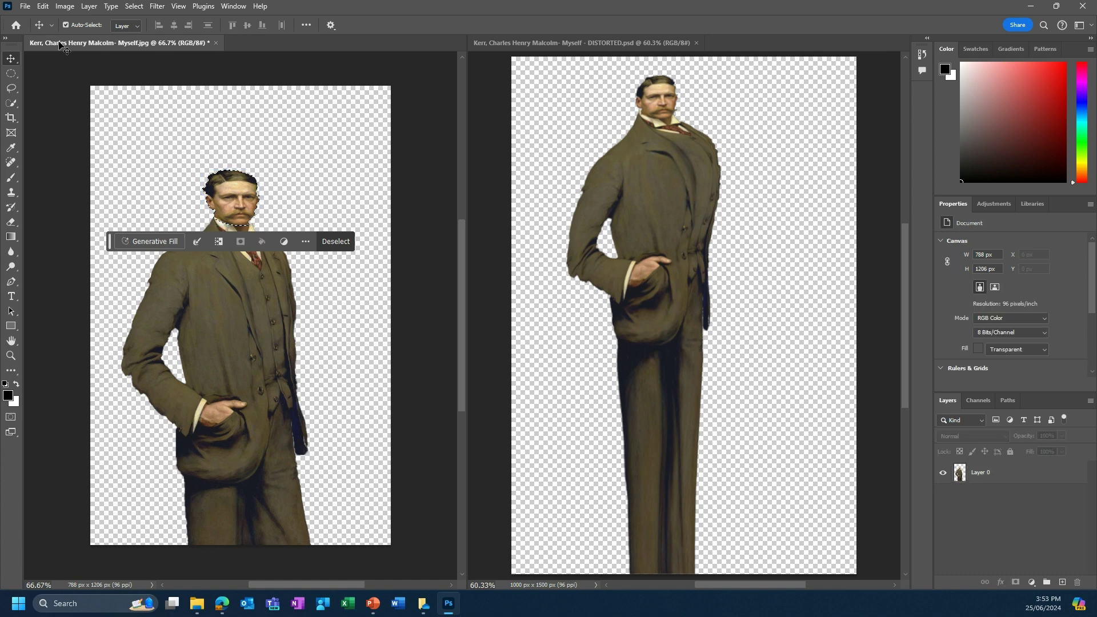
Step: Enlarge the canvas to 1000 × 1500 pixels, anchored at its bottom-left corner
click(66, 6)
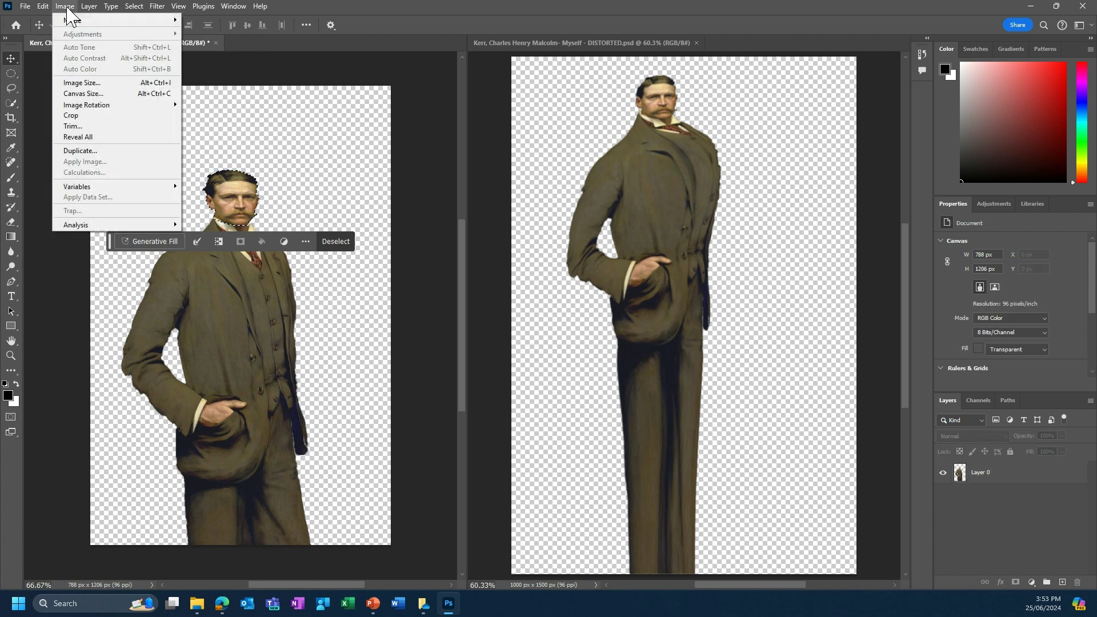
click(85, 93)
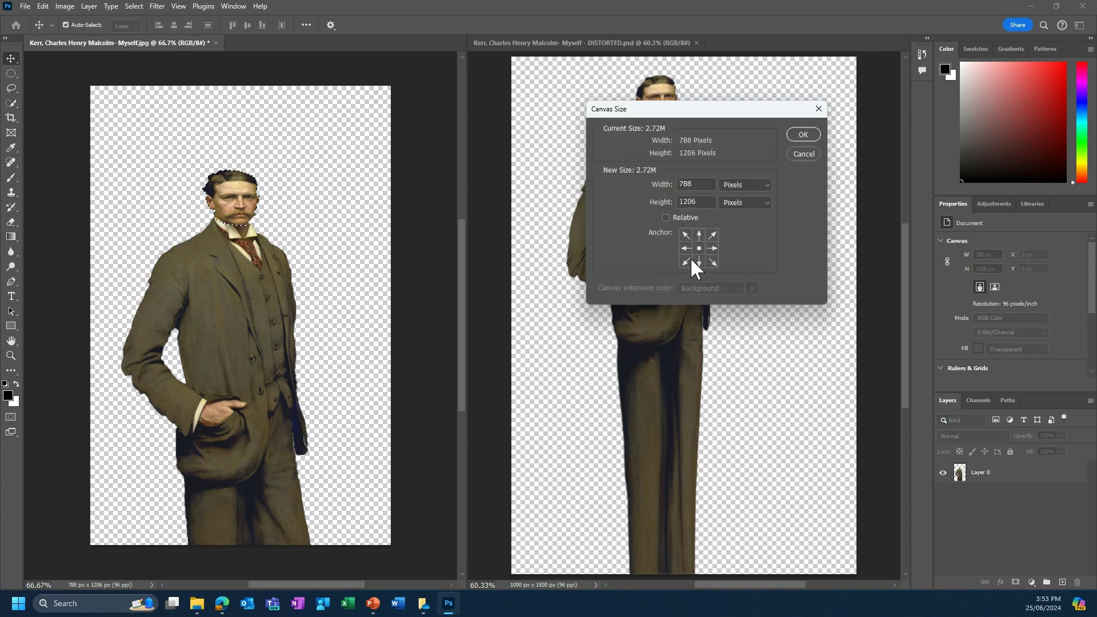
drag(701, 184, 679, 184)
text(100)
drag(709, 200, 677, 198)
text(1500)
click(709, 185)
text(0)
click(806, 136)
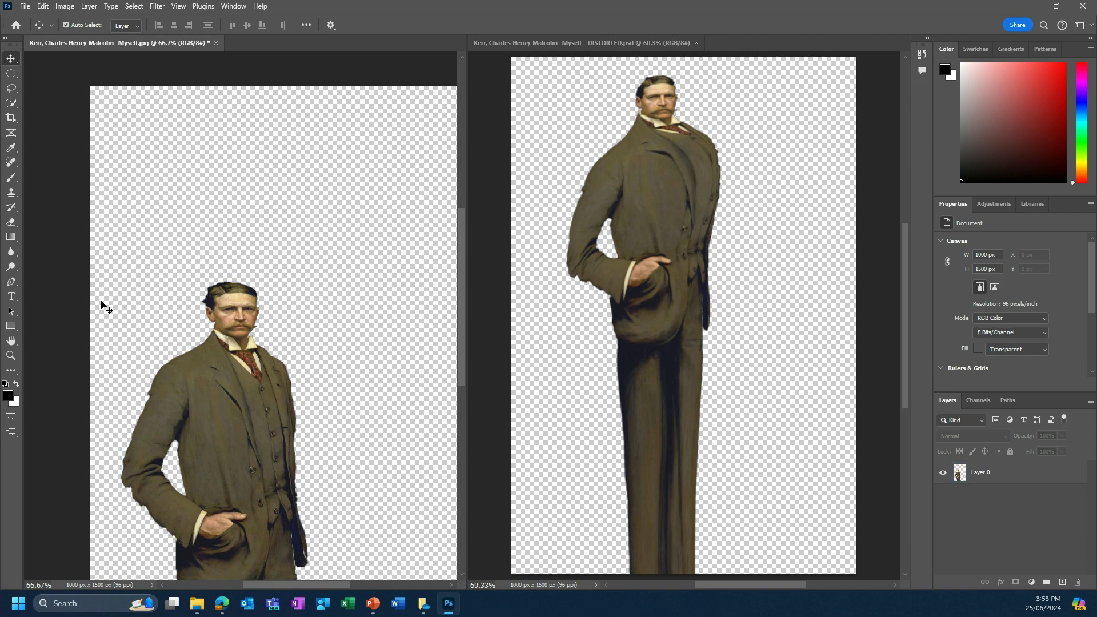
Step: Fit the enlarged canvas to the screen and move the man up near the canvas's top edge, to about X 100, Y 43 px
click(15, 356)
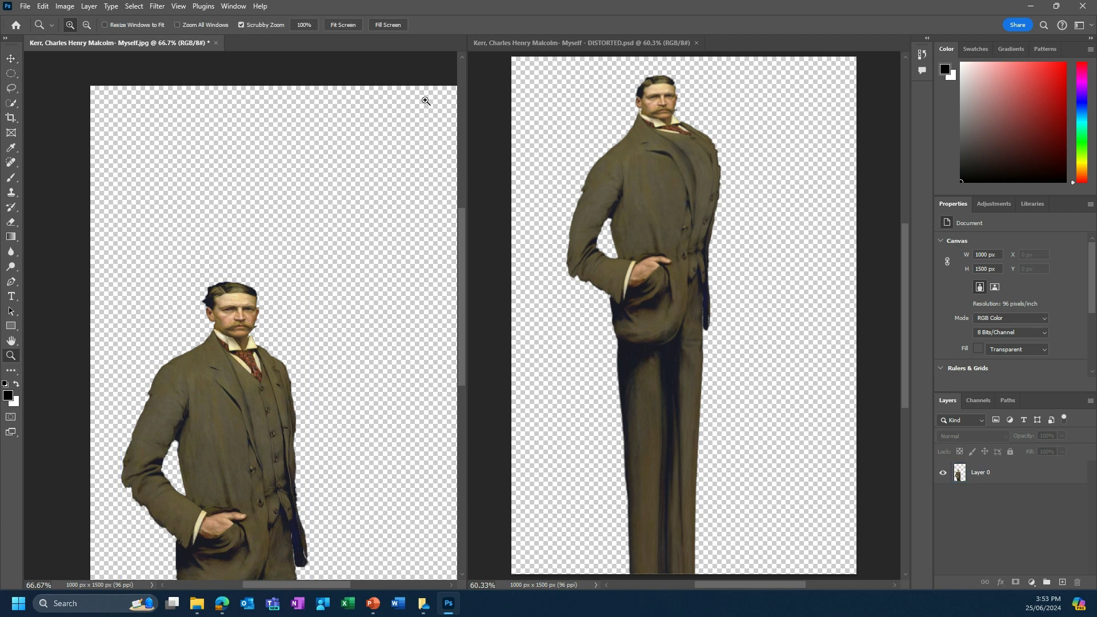
click(349, 25)
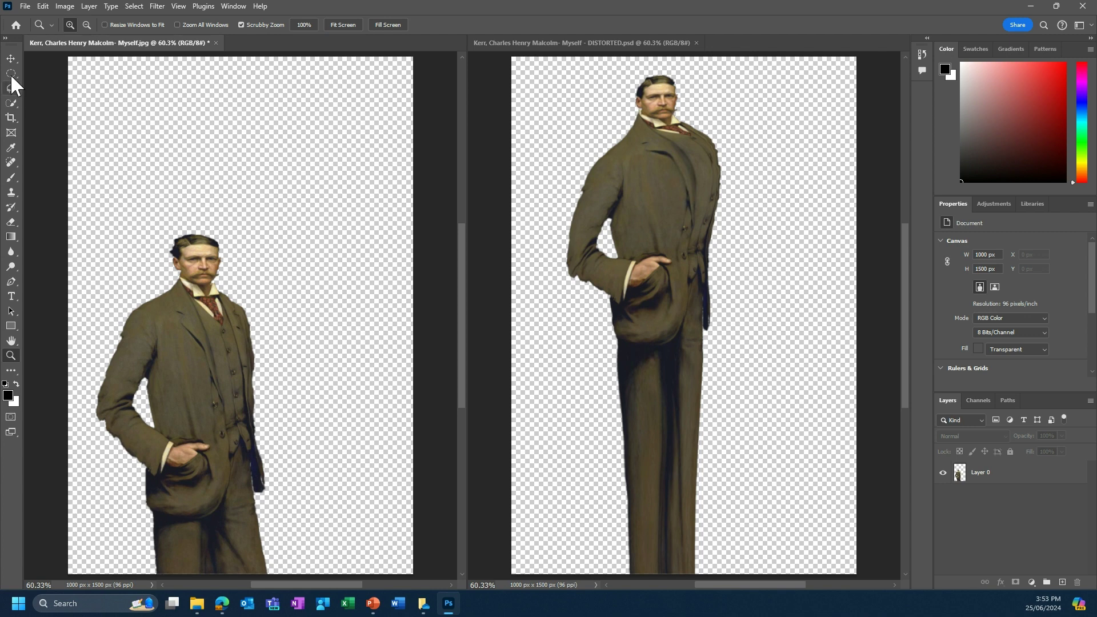
click(13, 53)
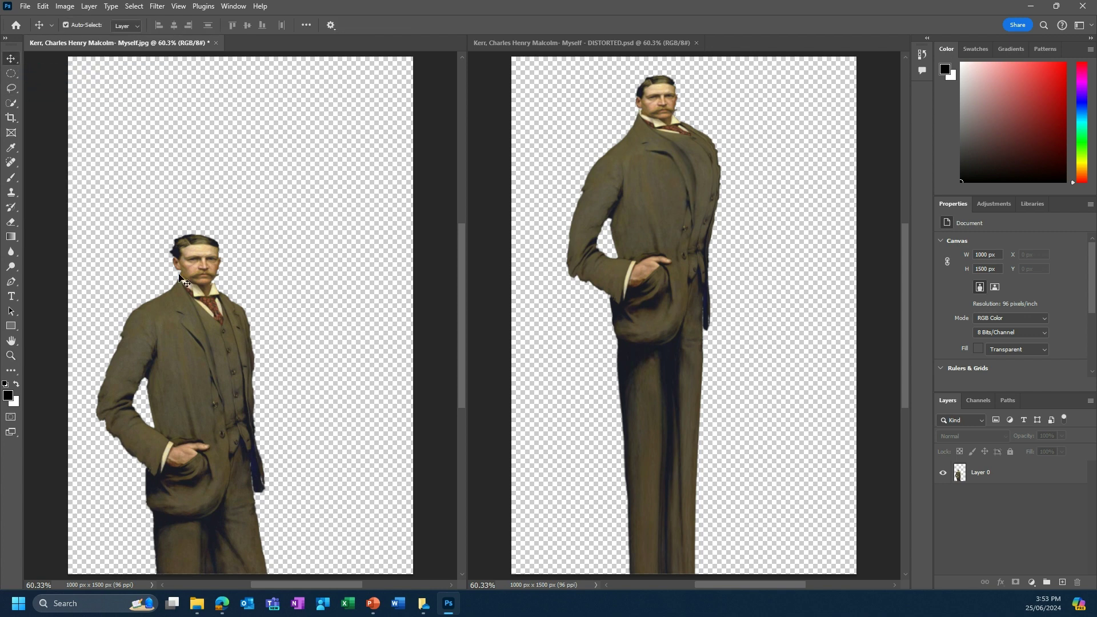
click(196, 294)
drag(204, 343, 209, 180)
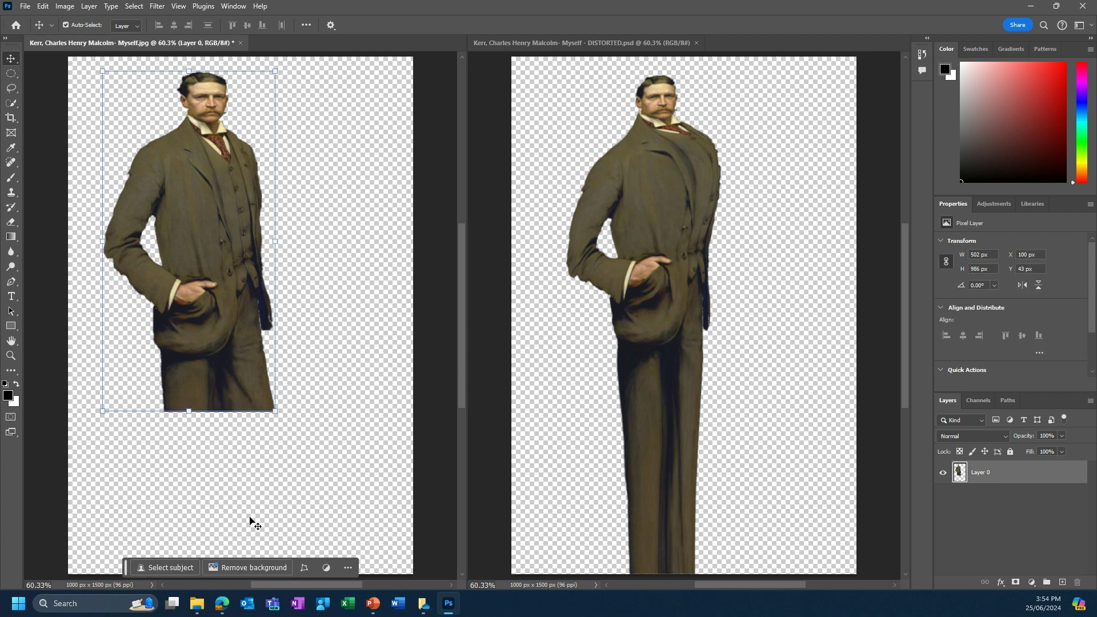
Step: Draw a rectangular marquee selection about 396 × 154 px around the man's trouser legs below the jacket
click(14, 74)
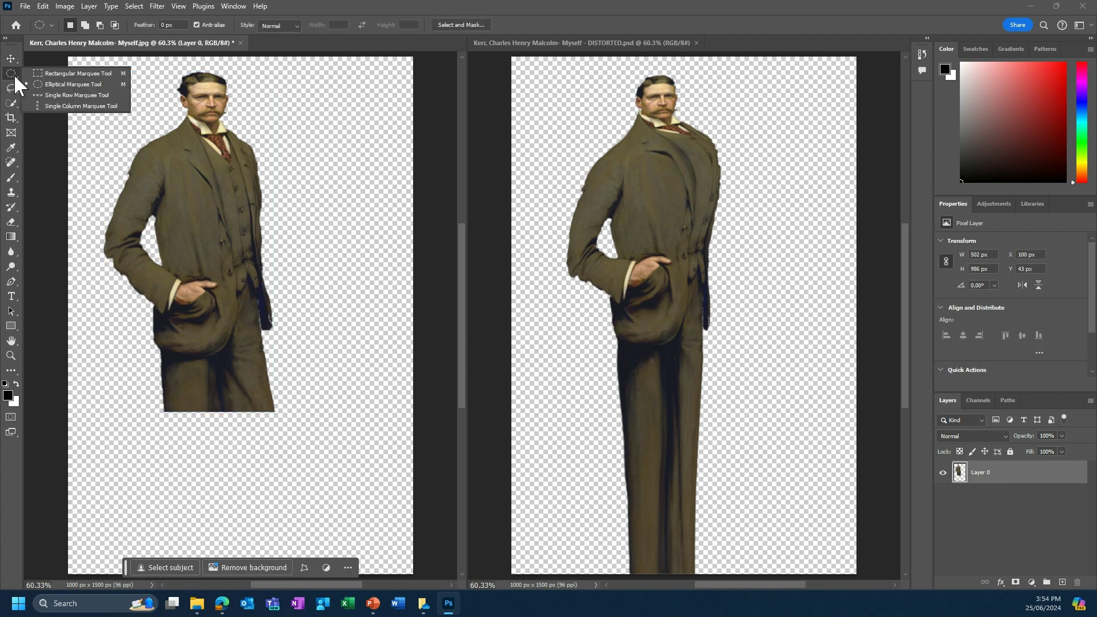
click(77, 73)
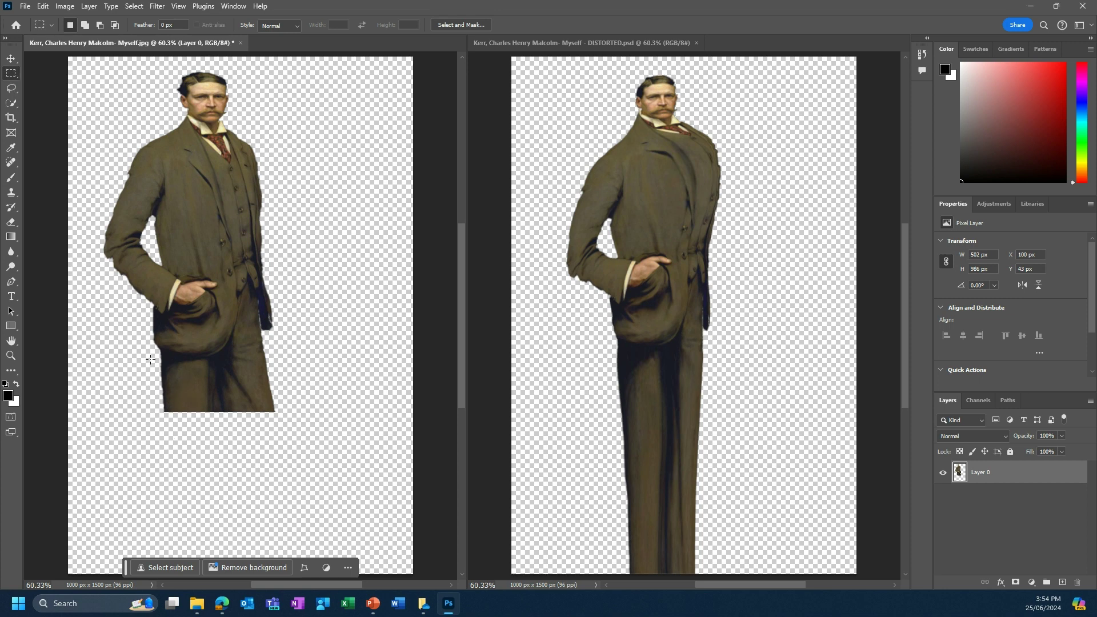
drag(151, 359, 287, 411)
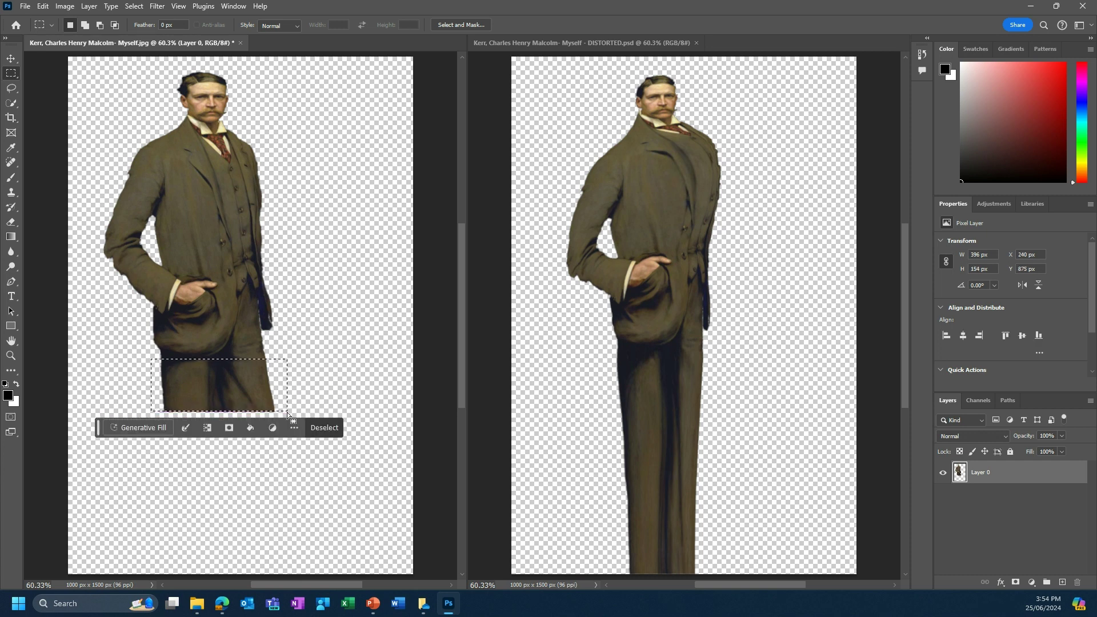
Step: Warp the selected trouser legs, pulling the lower right corner inward so that the flared leg hangs straight, and apply the warp
click(11, 58)
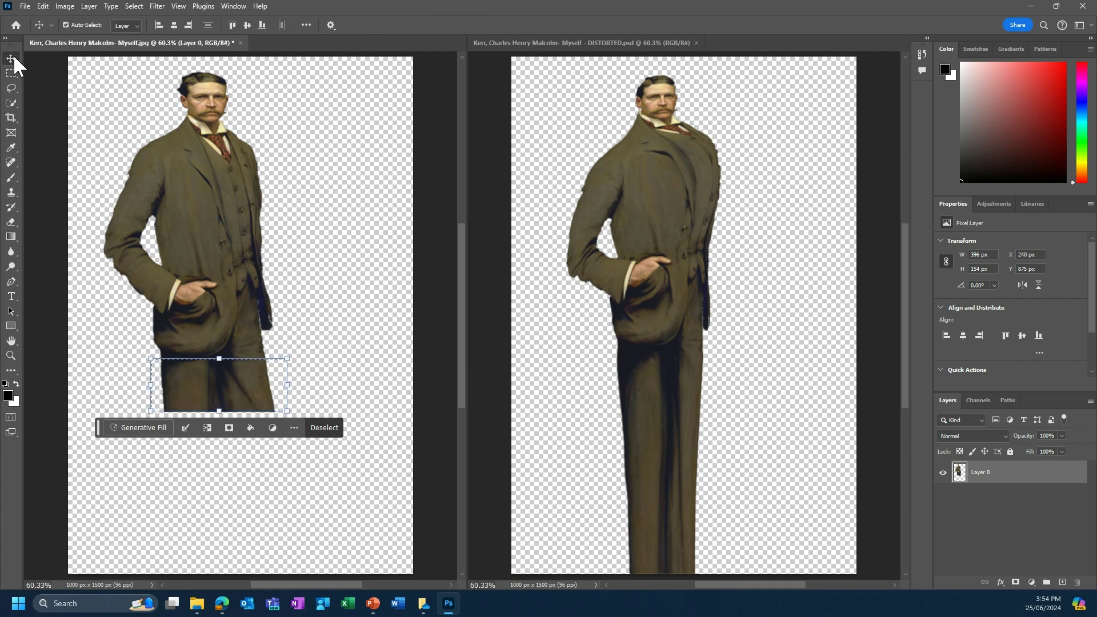
click(43, 8)
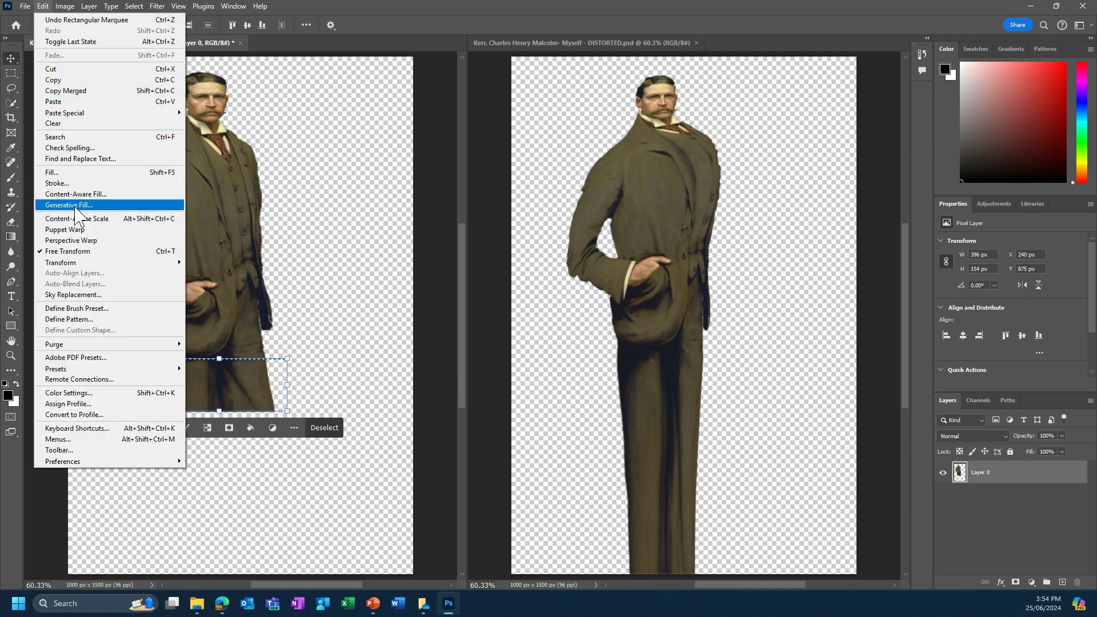
mouse_move(87, 264)
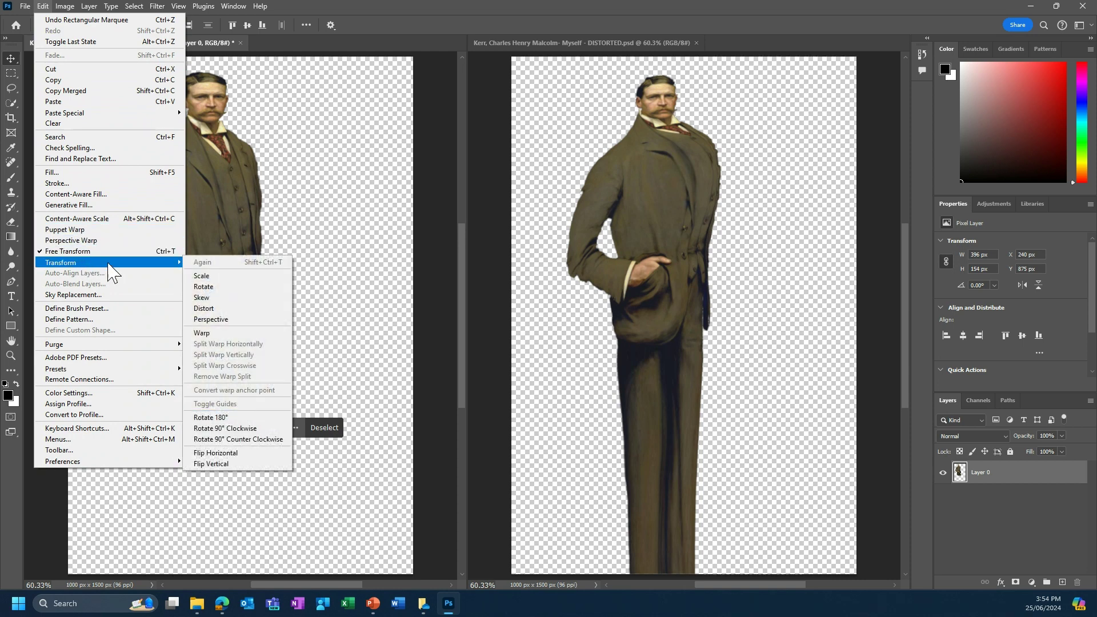
click(218, 332)
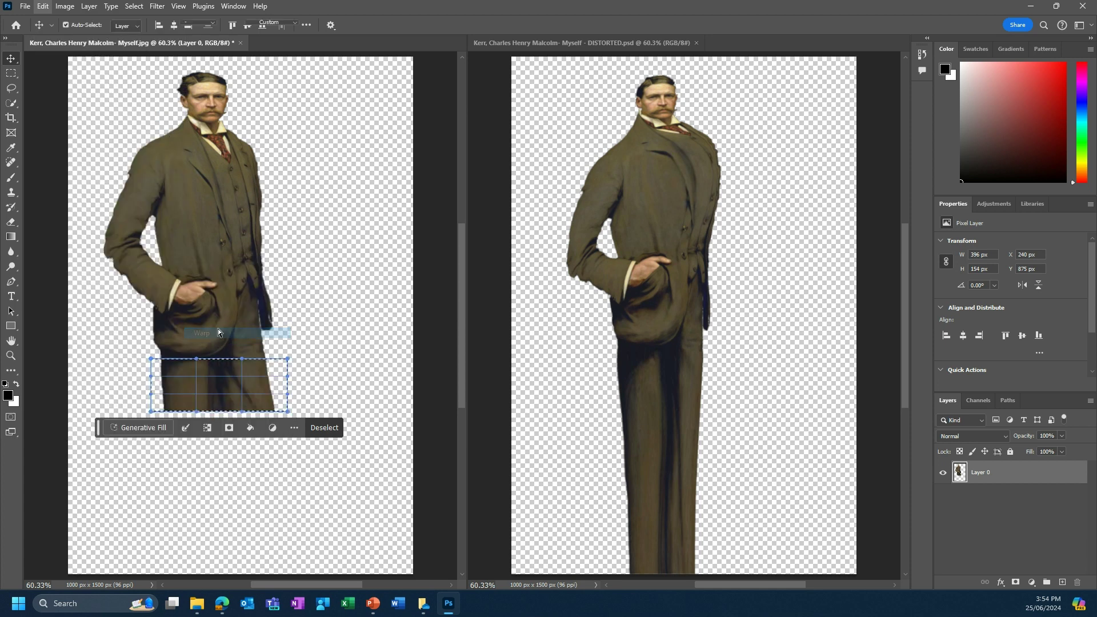
drag(286, 413, 284, 376)
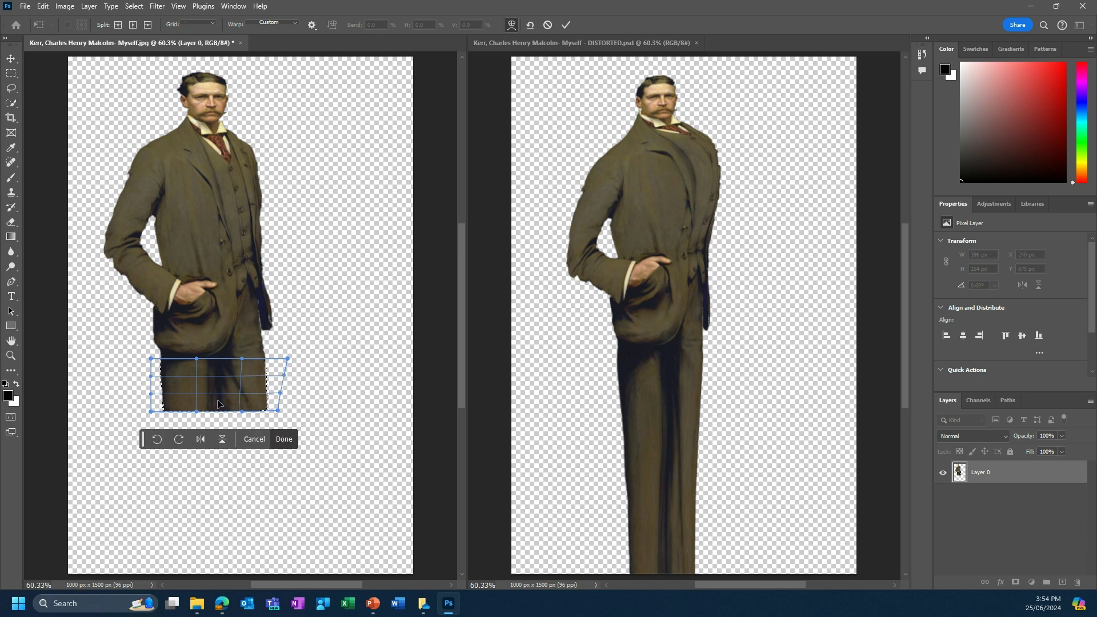
drag(150, 410, 148, 412)
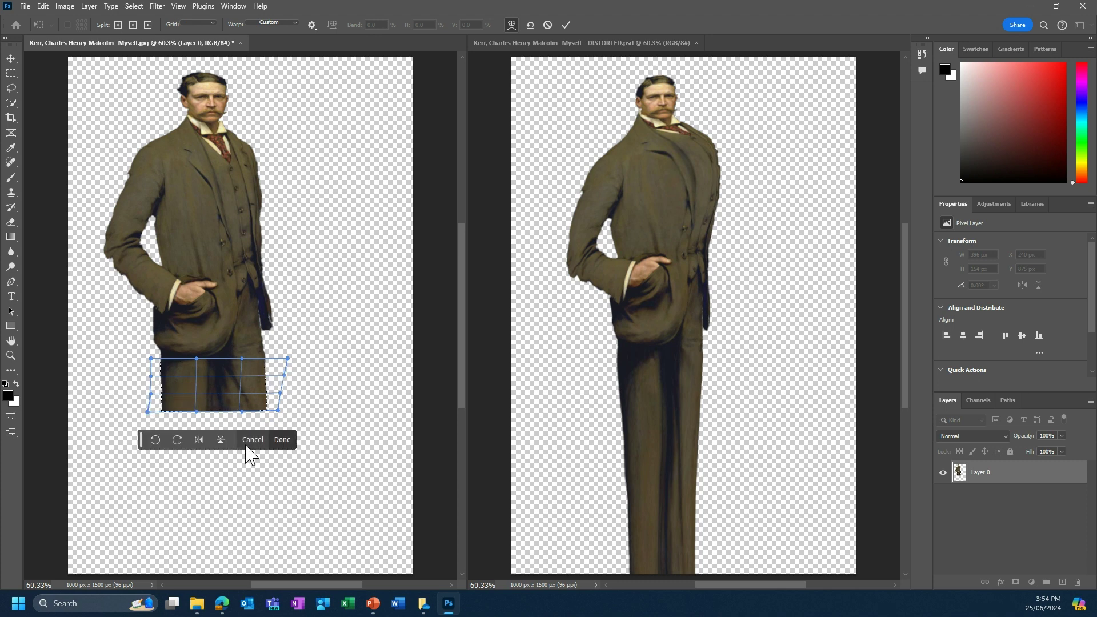
drag(281, 394, 276, 410)
click(565, 25)
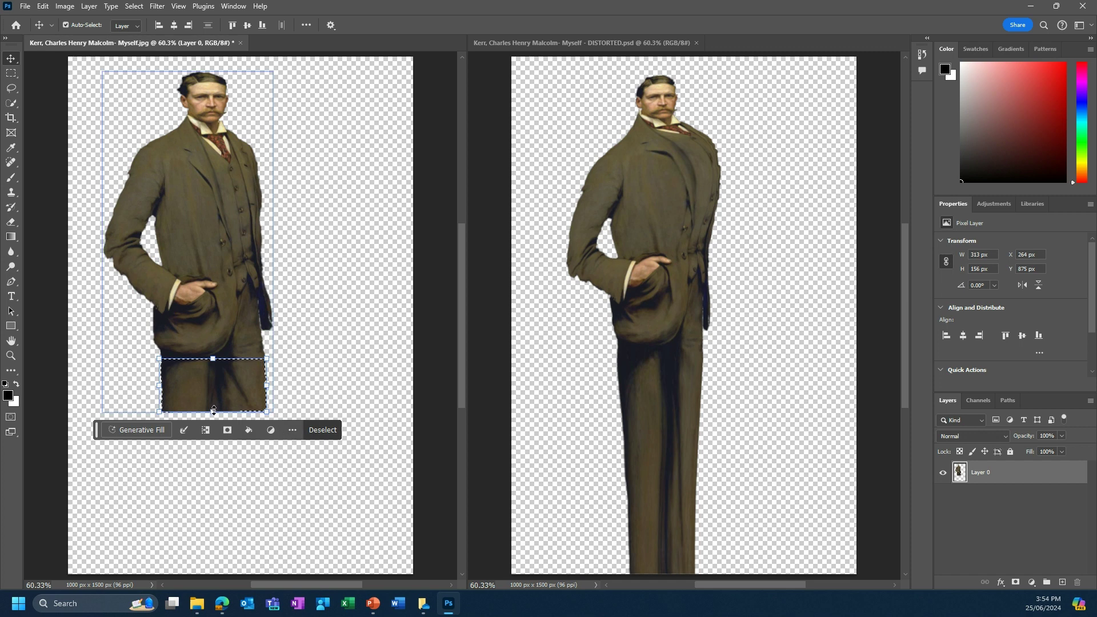
Step: Stretch the selected trouser legs down past the canvas's bottom edge to about 413% height, apply the transform and deselect
drag(213, 411, 229, 476)
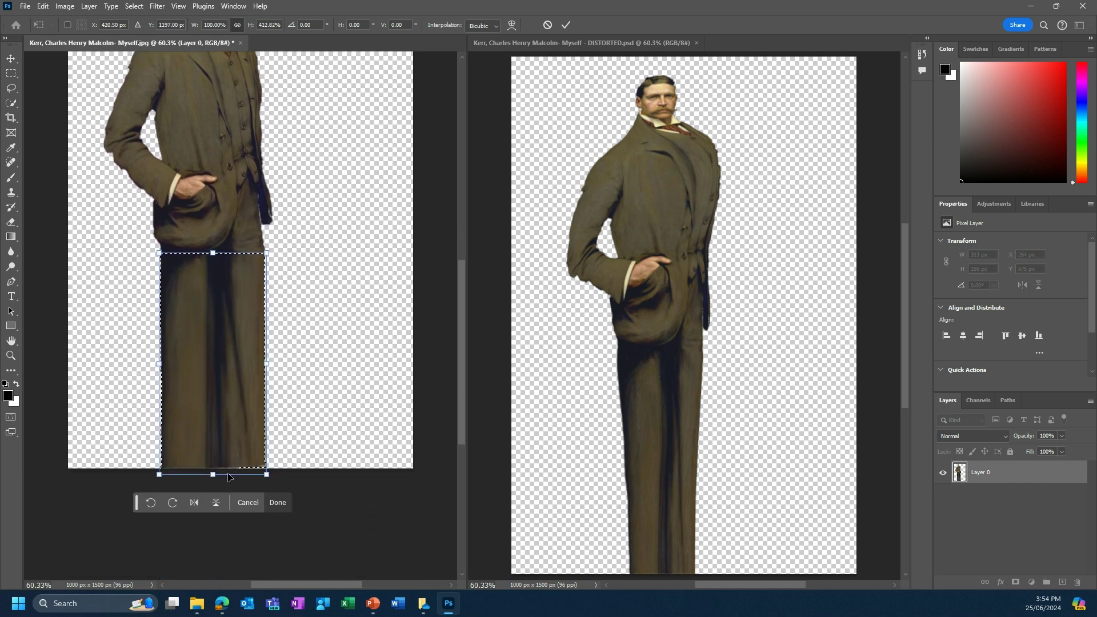
click(566, 24)
scroll(389, 332, up, 4)
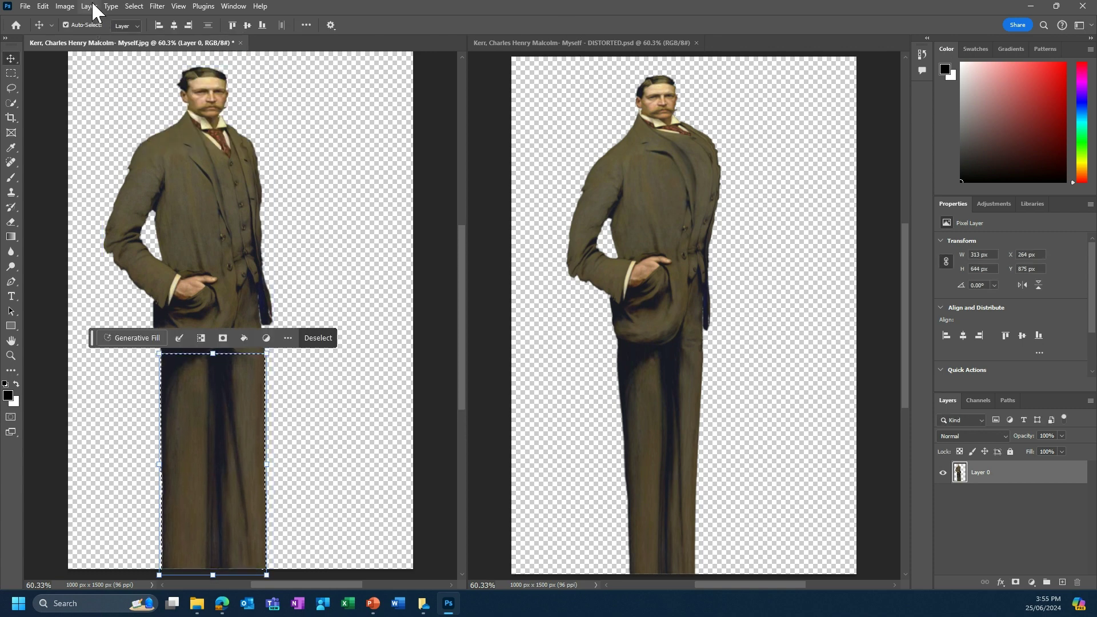
click(134, 7)
click(146, 31)
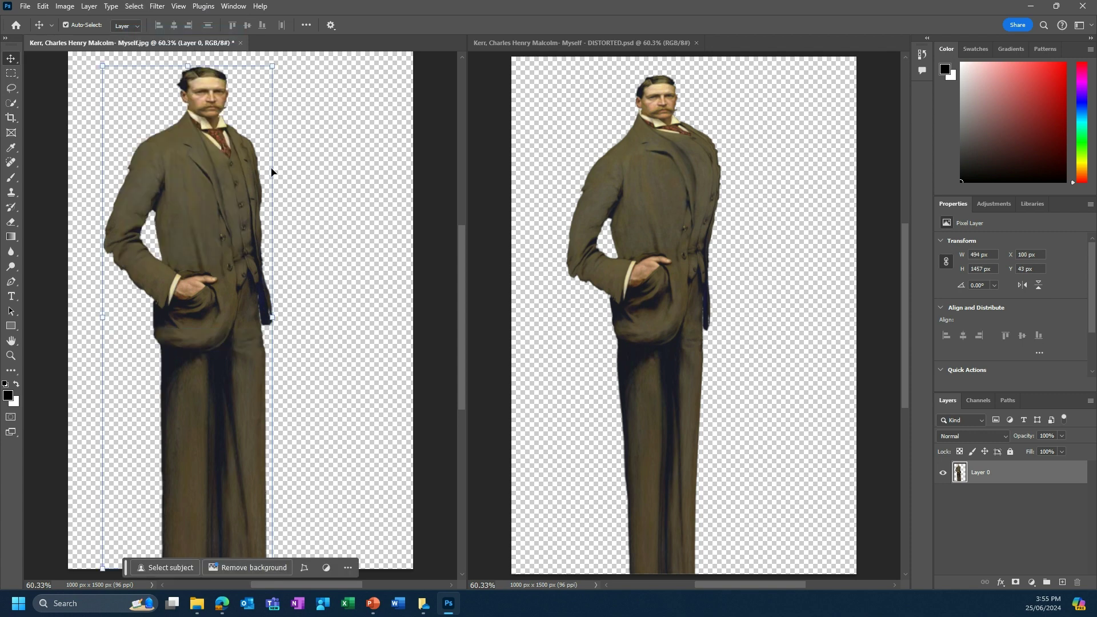
Step: Warp the whole man, pulling the grid's right edge slightly out at chest height and narrowing the trouser legs from both sides
scroll(309, 265, down, 1)
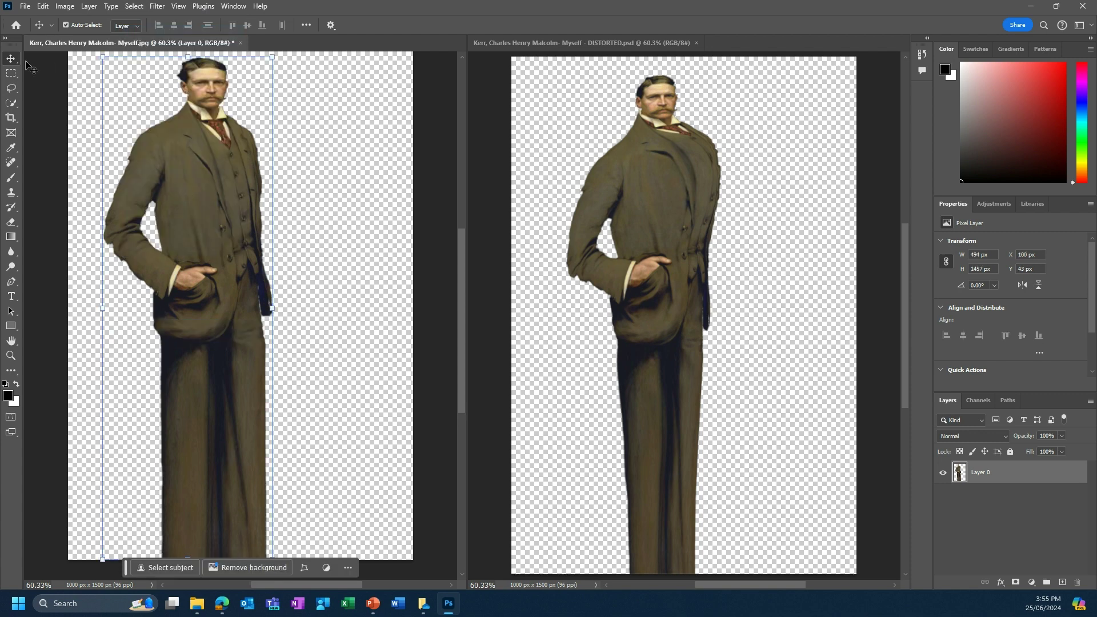
click(43, 7)
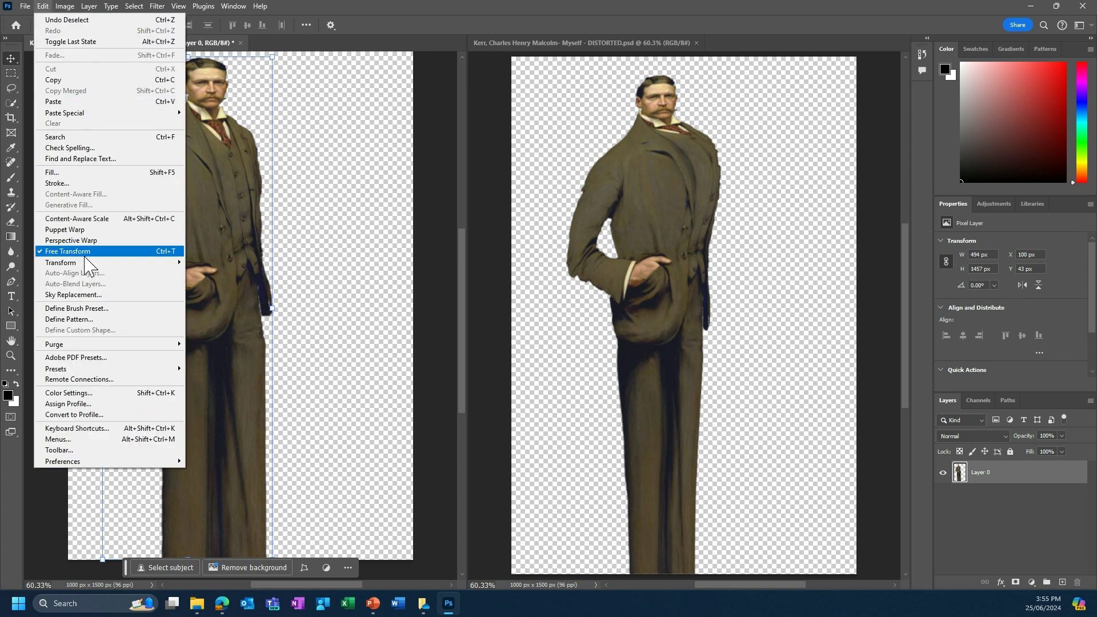
mouse_move(87, 264)
click(224, 334)
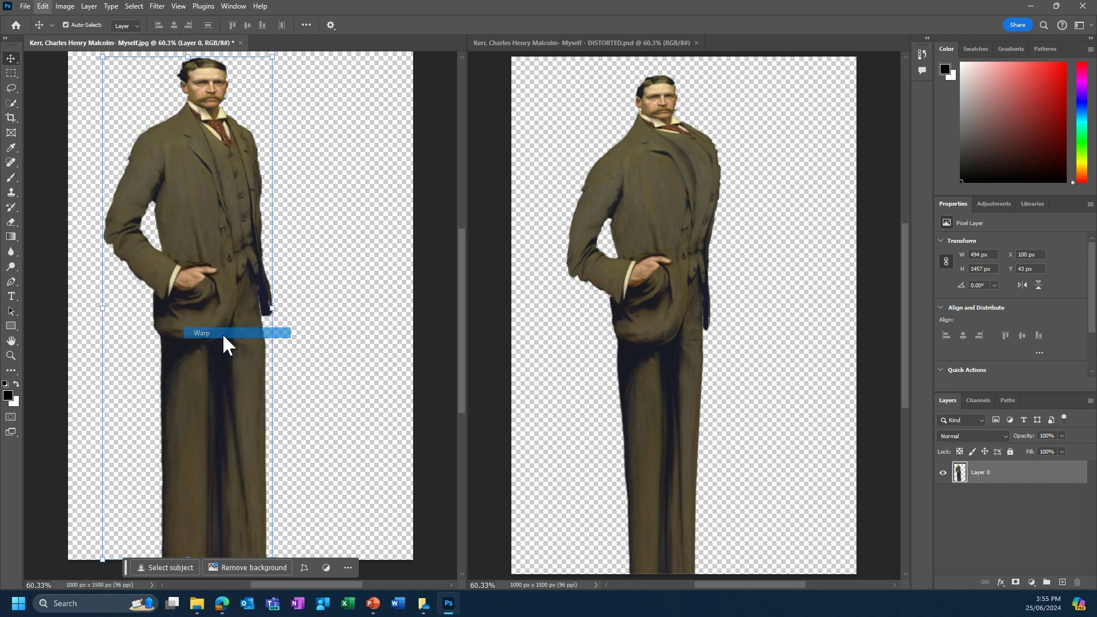
drag(274, 225, 280, 225)
drag(273, 394, 267, 393)
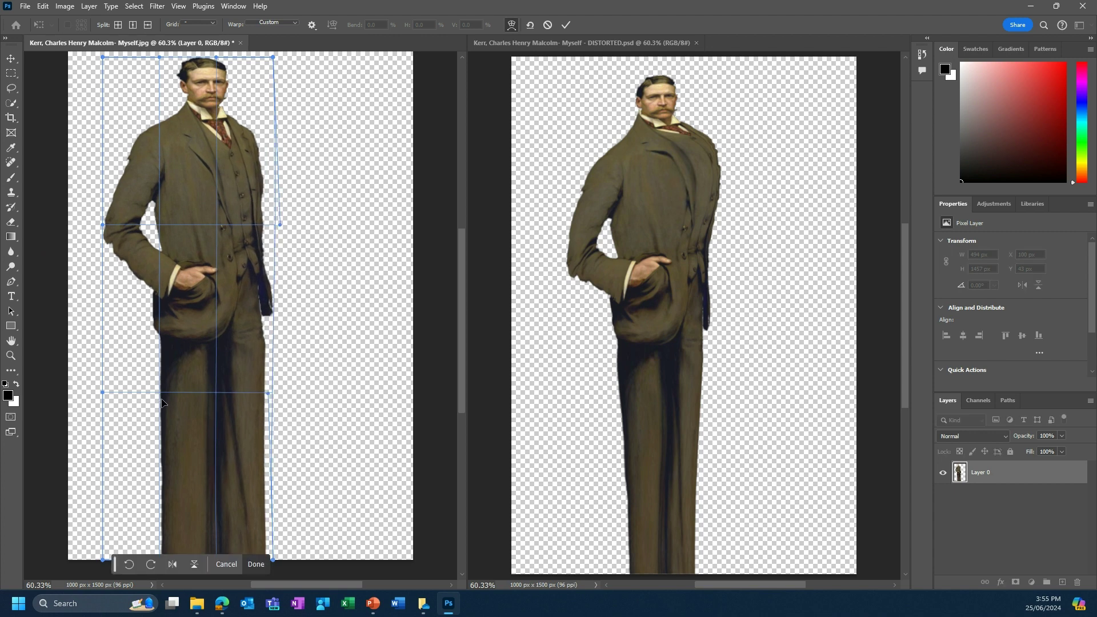
scroll(183, 405, down, 1)
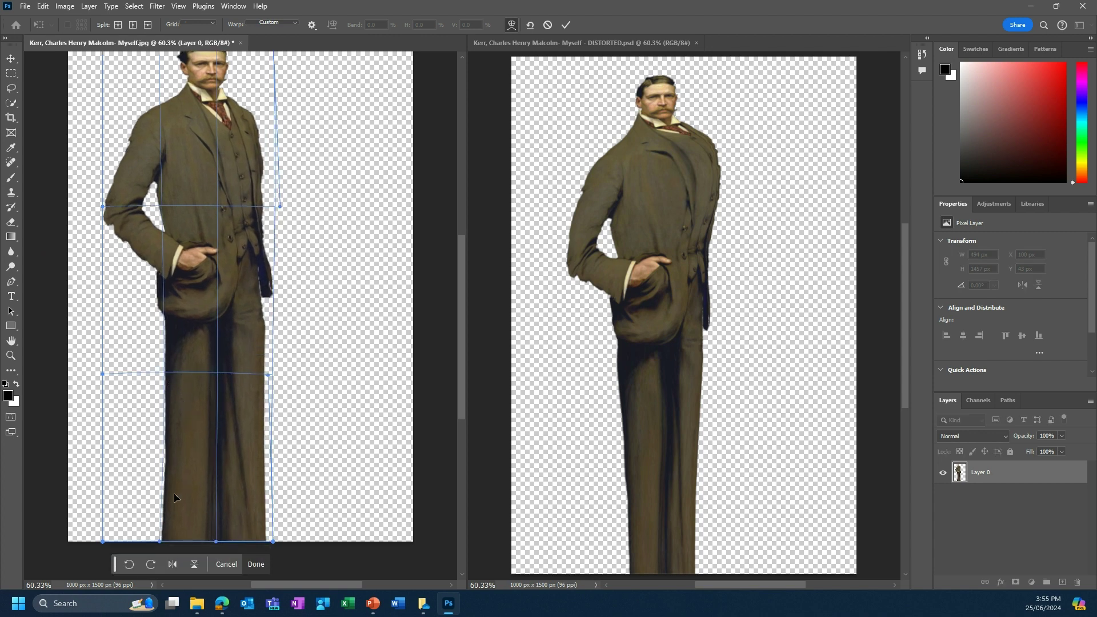
drag(174, 497, 182, 502)
drag(246, 520, 240, 518)
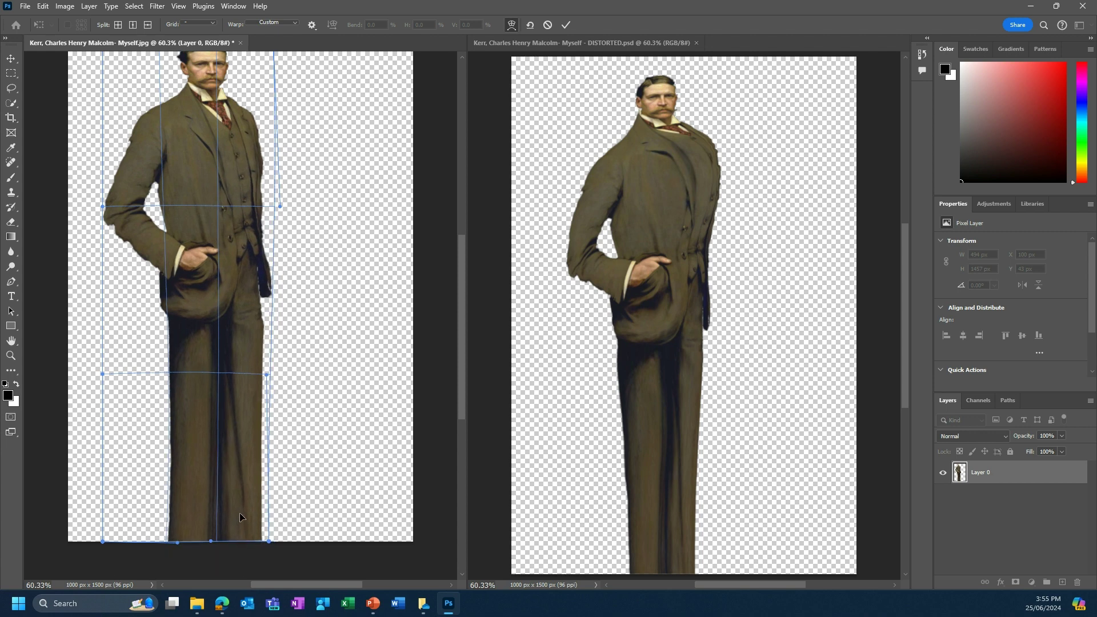
Step: Shift the man's head slightly to the right within the warp grid and apply the warp
scroll(223, 417, up, 2)
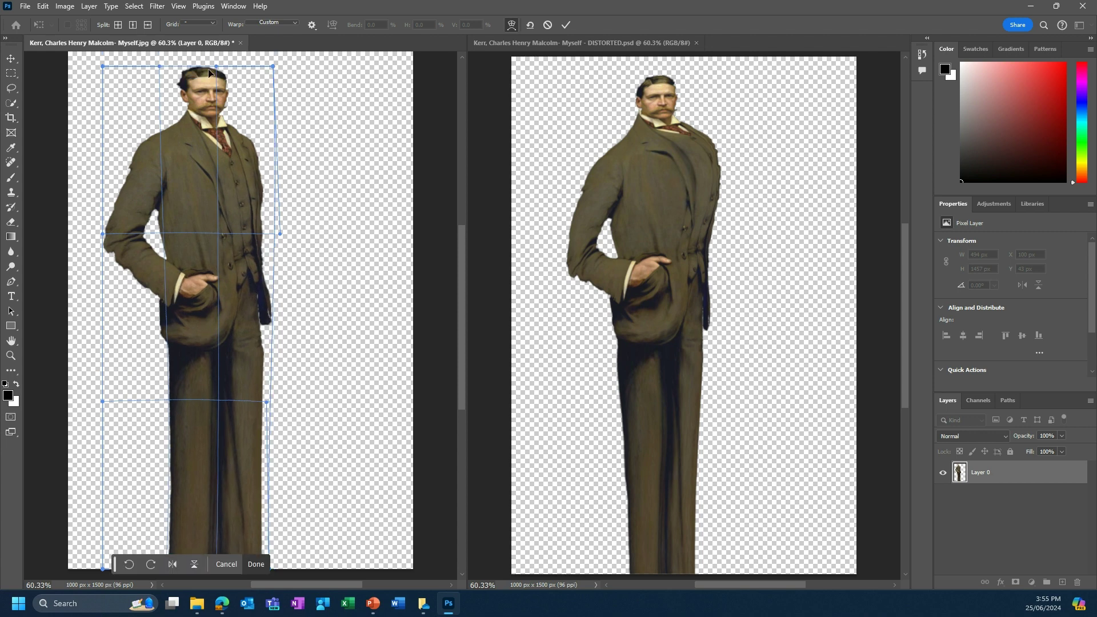
drag(178, 73, 183, 73)
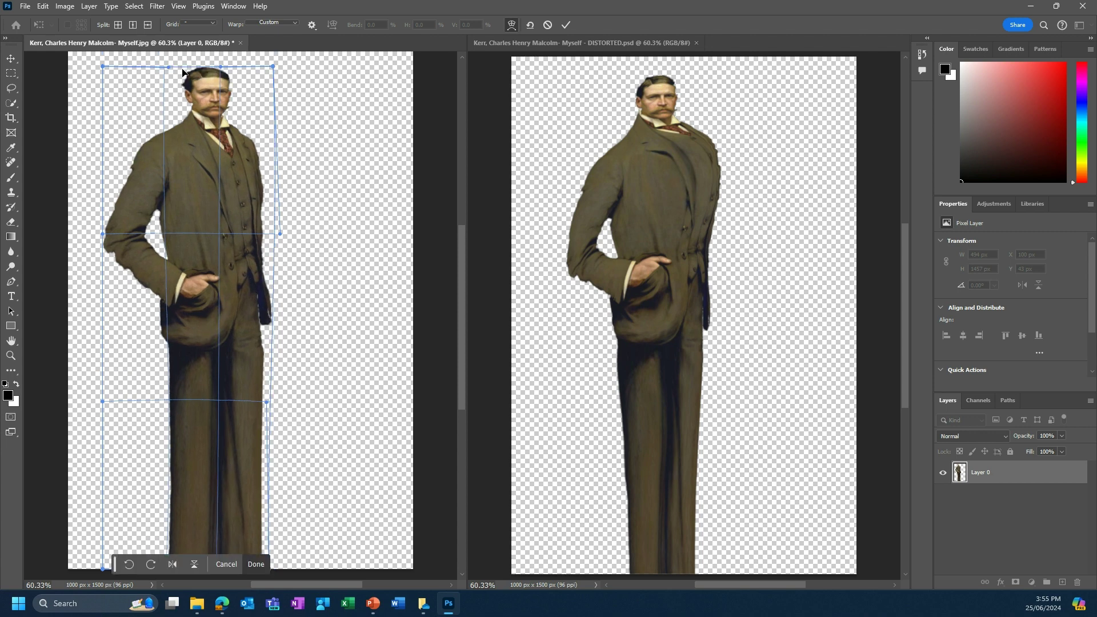
click(566, 25)
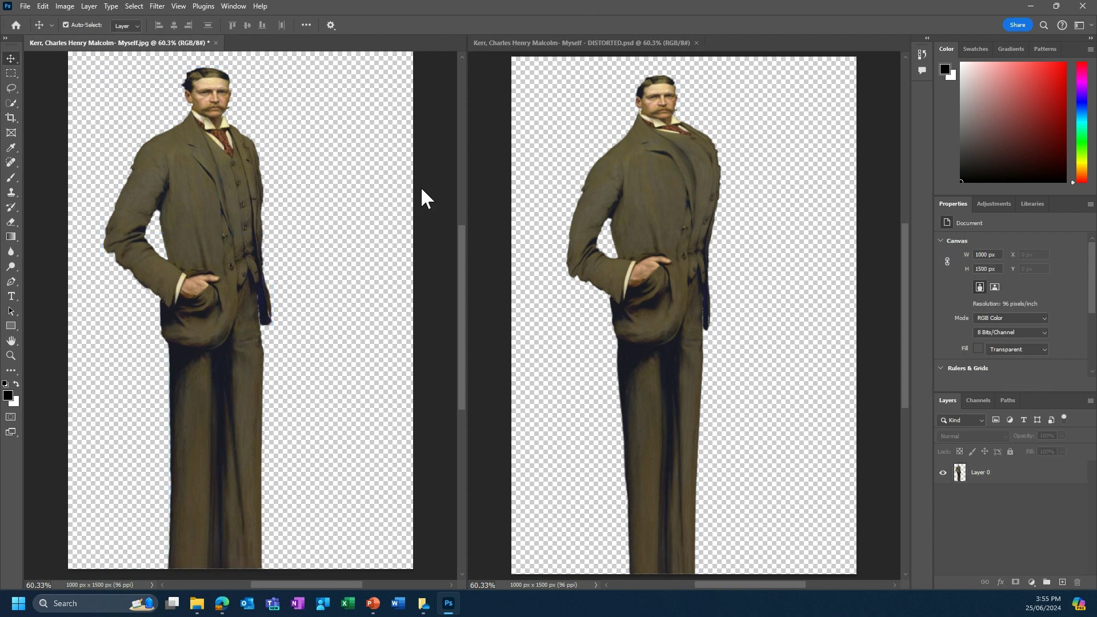
Step: Open the Liquify filter on Layer 0 and swell the man's chest using the Bloat tool with size 378 and rate 80
click(340, 199)
click(1016, 480)
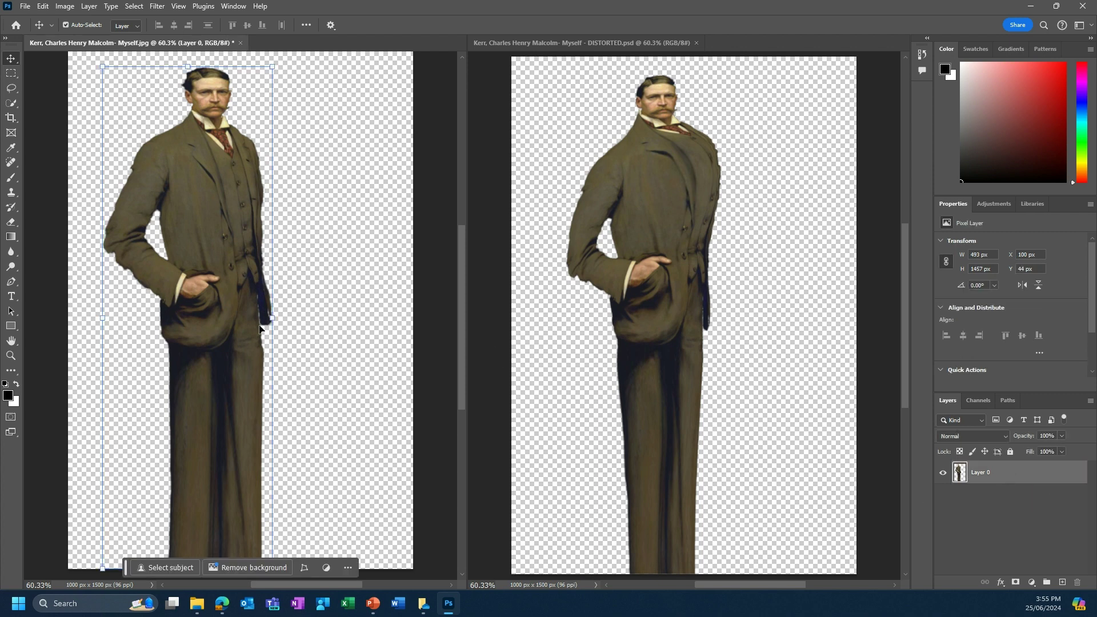
click(157, 7)
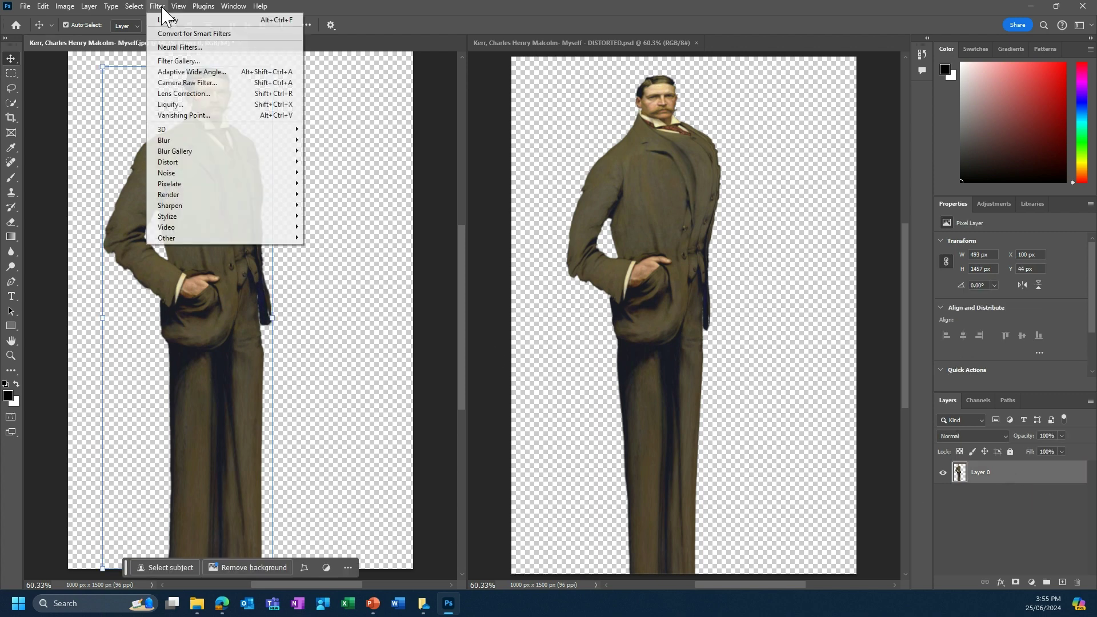
click(174, 107)
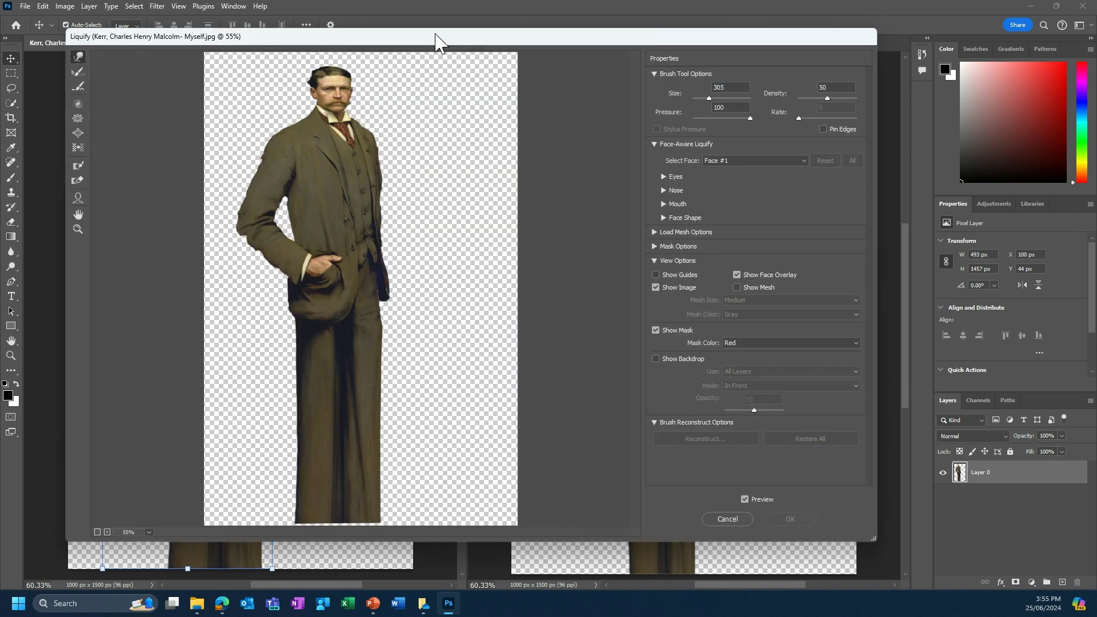
drag(436, 41, 420, 16)
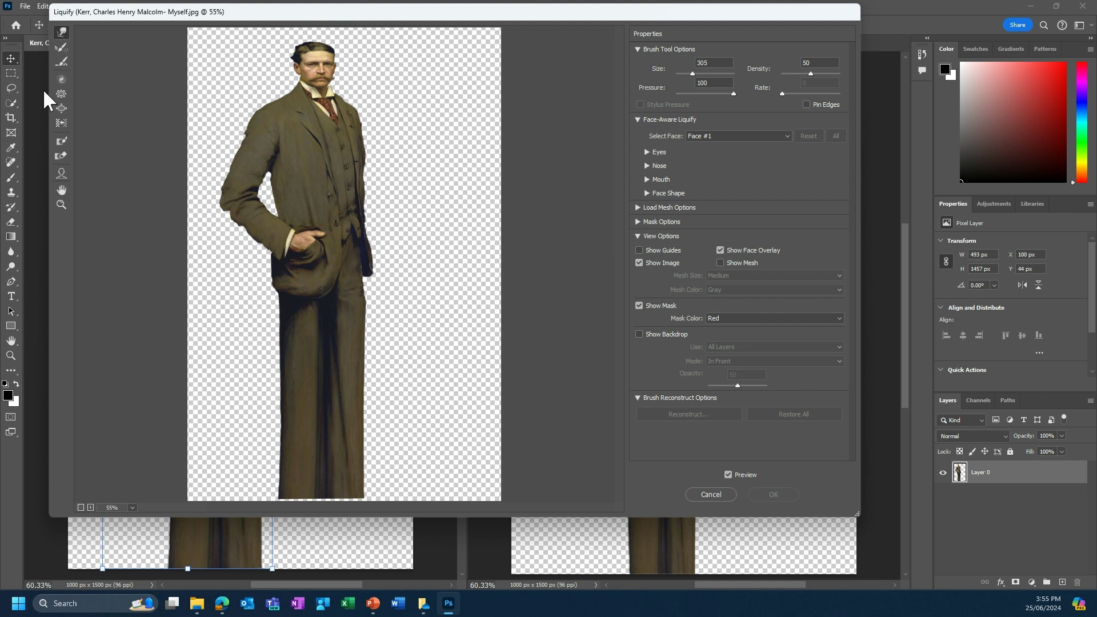
click(61, 111)
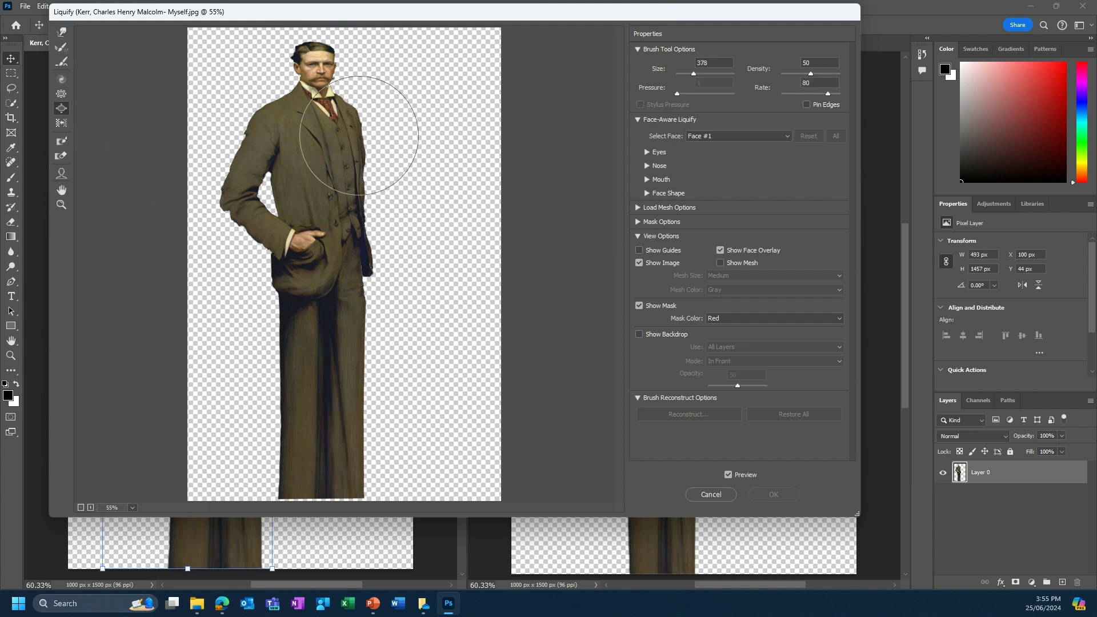
click(346, 137)
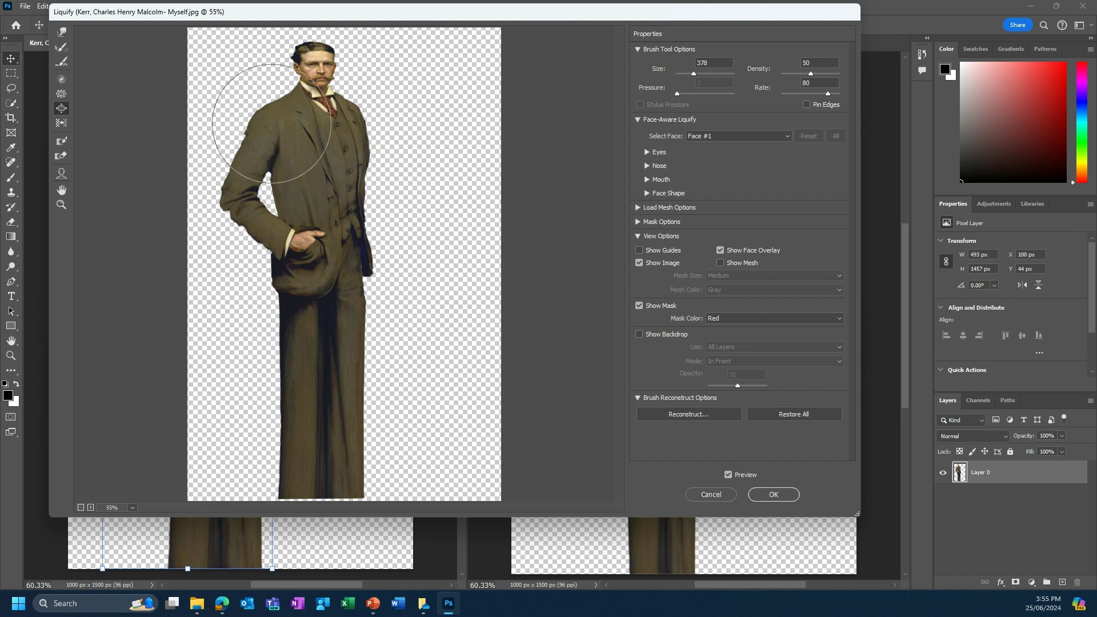
Step: Push the chest outward and the bent arm's elbow inward using the Forward Warp tool with brush sizes 305 and 340
click(57, 34)
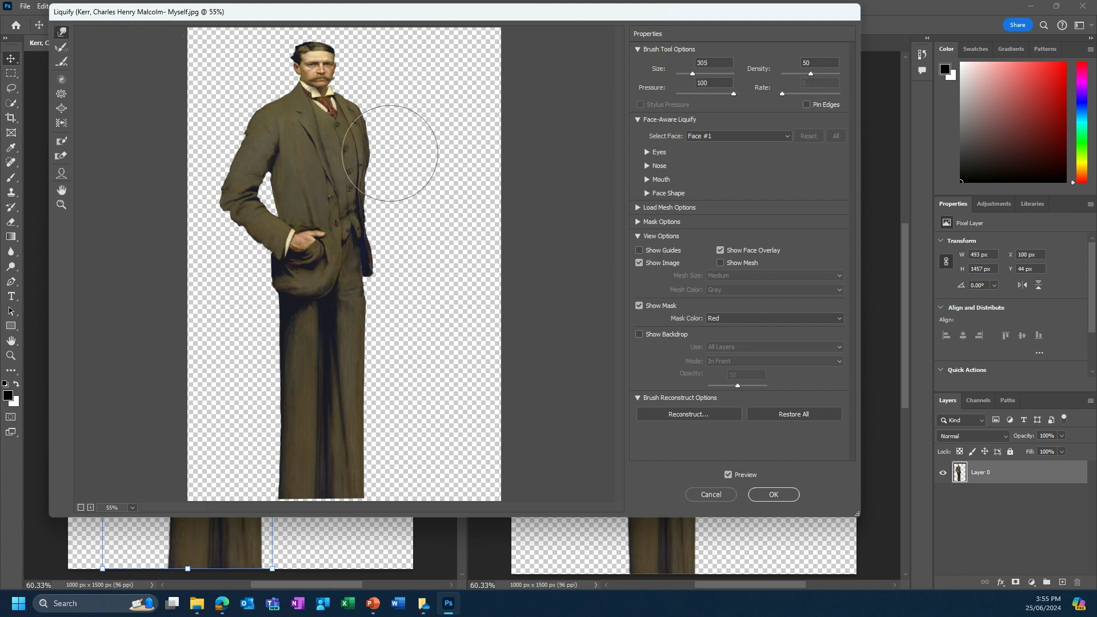
mouse_move(361, 140)
mouse_down()
mouse_move(370, 130)
mouse_move(357, 124)
mouse_up()
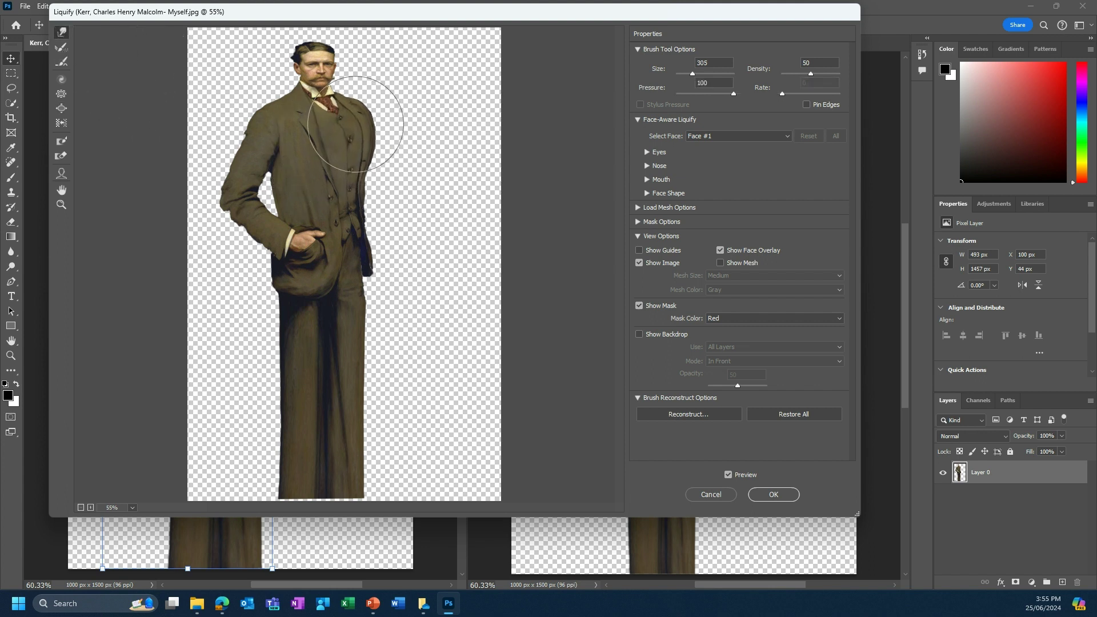
drag(355, 164, 363, 164)
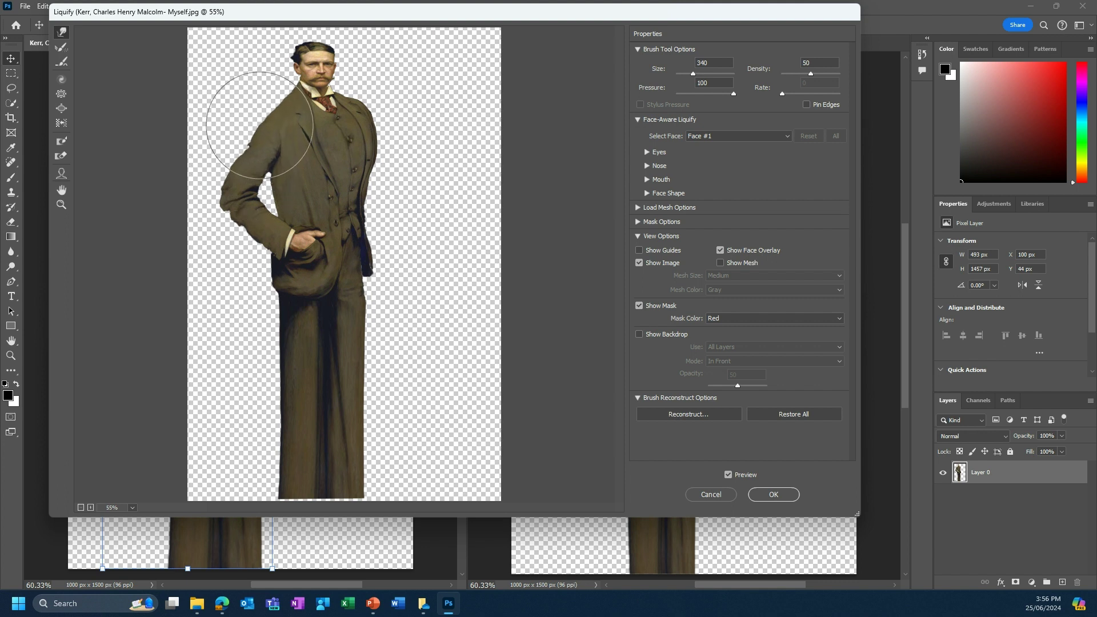
drag(208, 194, 240, 191)
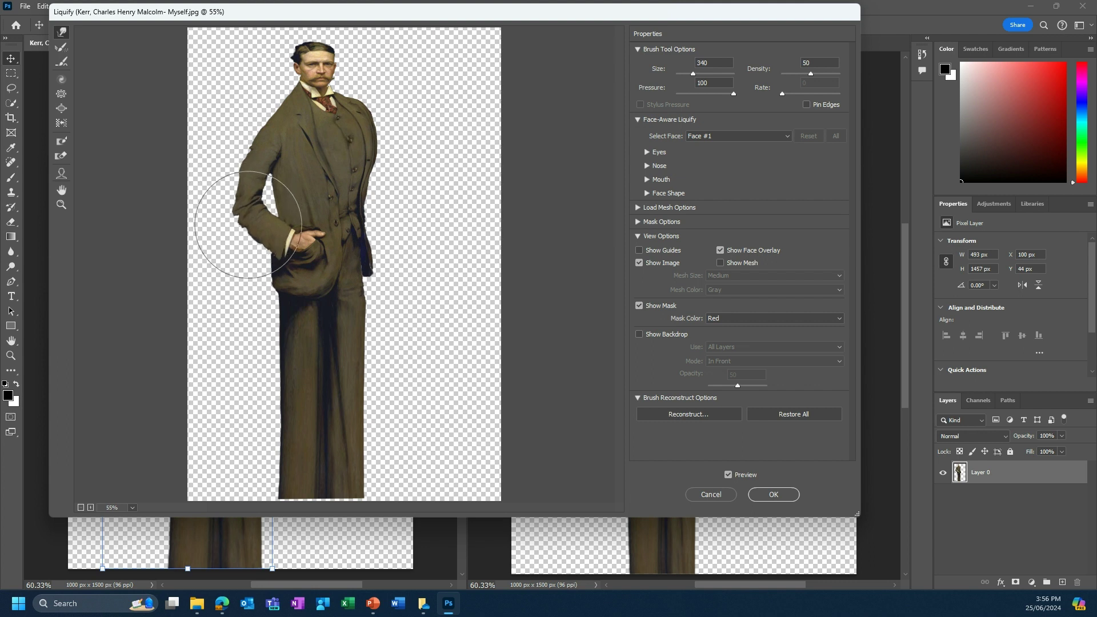
Step: Taper both outer edges of the trouser legs inward with the size 340 Forward Warp brush and pull the hem down to the canvas's bottom edge
drag(278, 354, 286, 357)
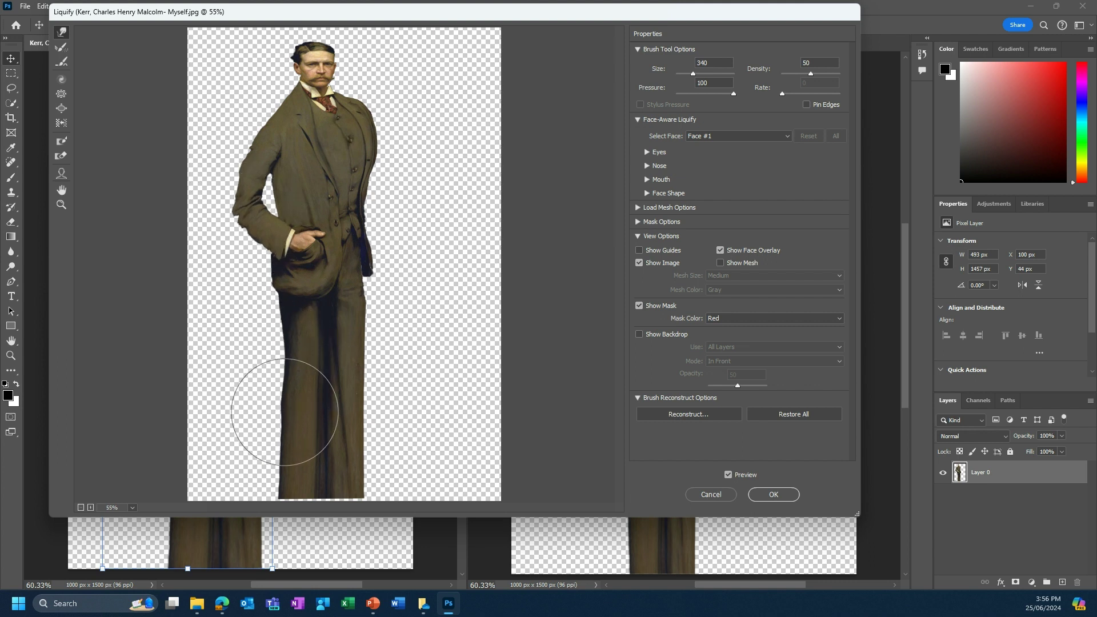
drag(283, 412, 289, 413)
drag(275, 485, 287, 489)
drag(281, 417, 285, 418)
drag(363, 361, 358, 359)
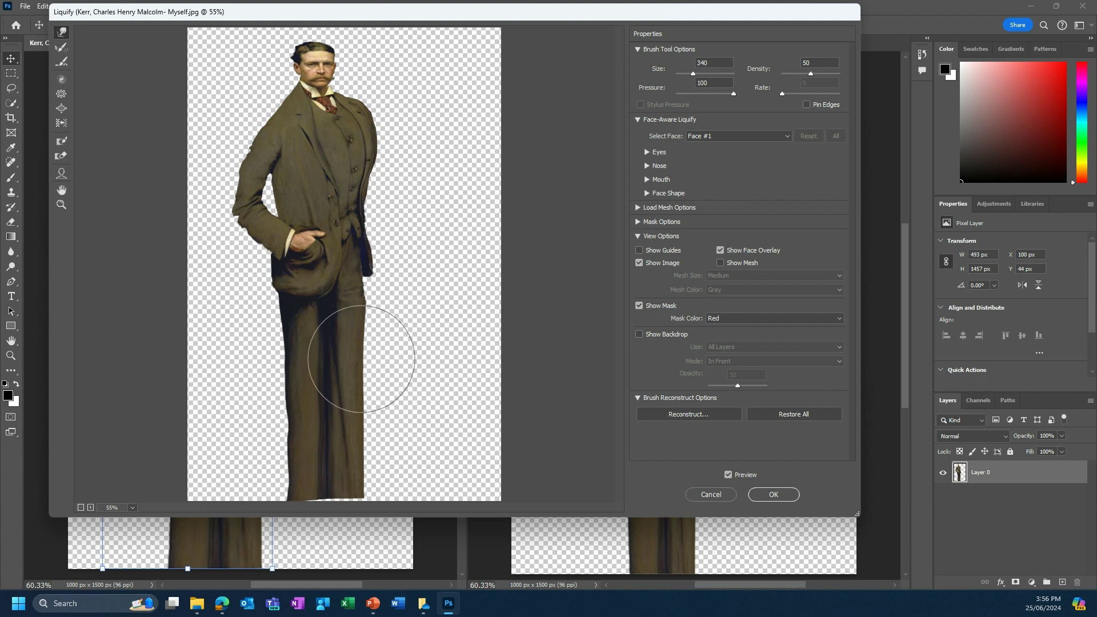
drag(371, 417, 366, 418)
drag(368, 455, 363, 458)
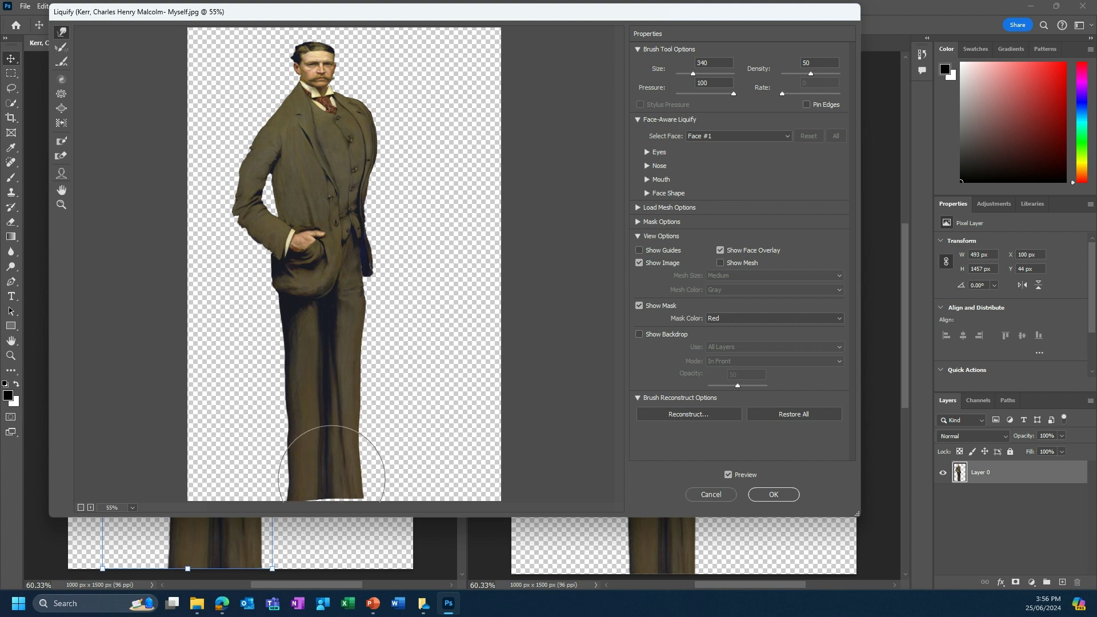
drag(331, 494, 330, 509)
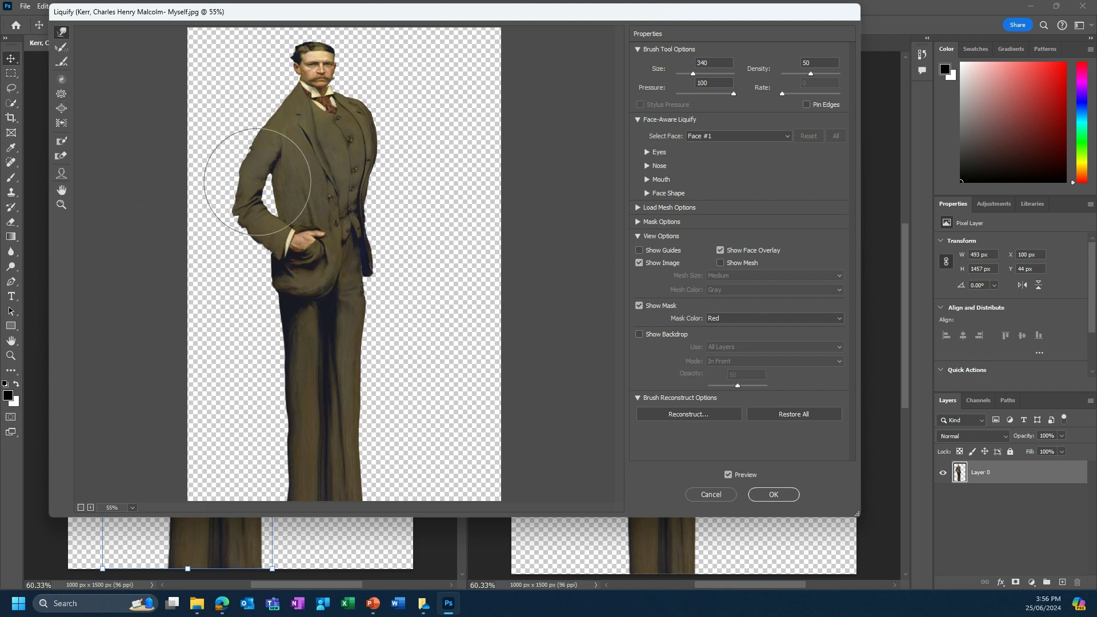
Step: Push in the hair sticking out at the back of the man's head using the Forward Warp tool at size 64
click(61, 204)
click(319, 54)
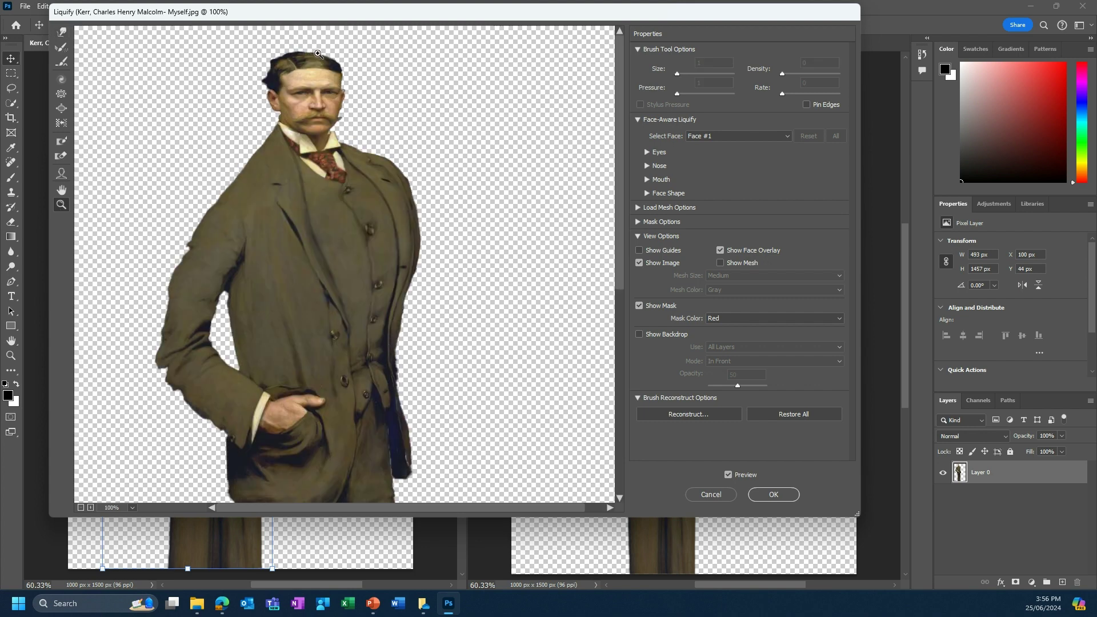
click(61, 32)
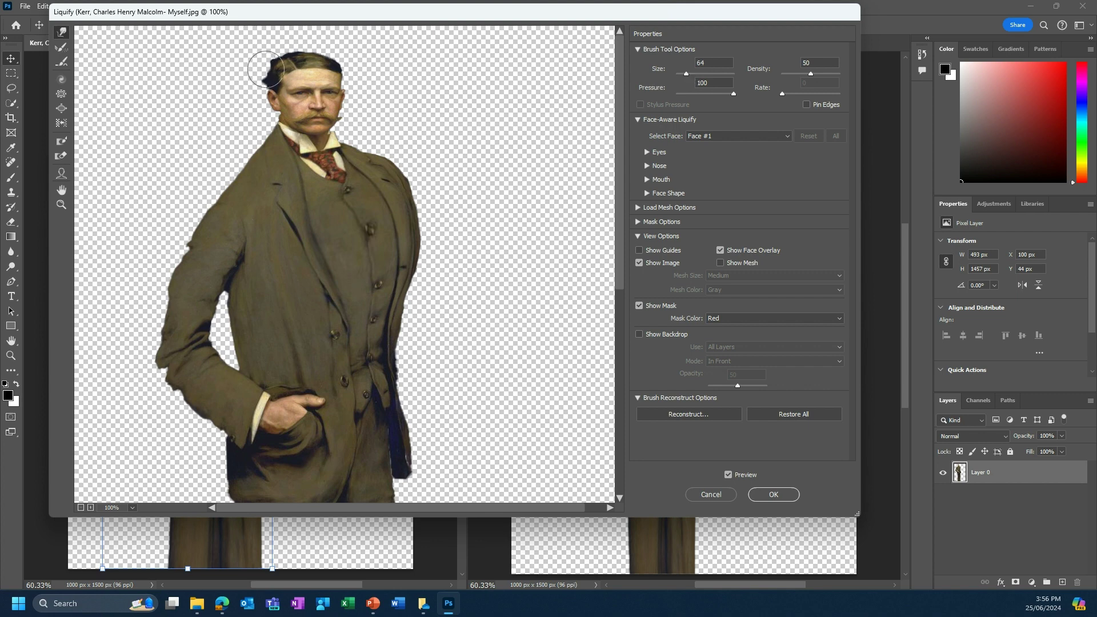
drag(254, 77, 273, 63)
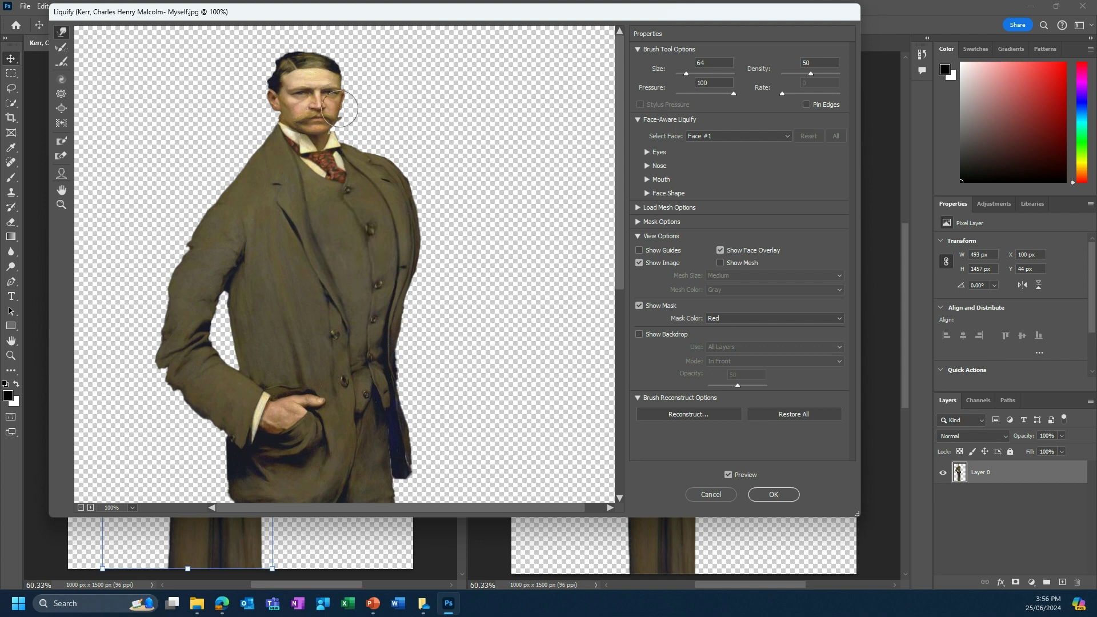
Step: Shrink the man's head using the Pucker tool at size 340 and rate 80, apply Liquify, and deselect the layer
click(61, 95)
click(315, 88)
click(314, 88)
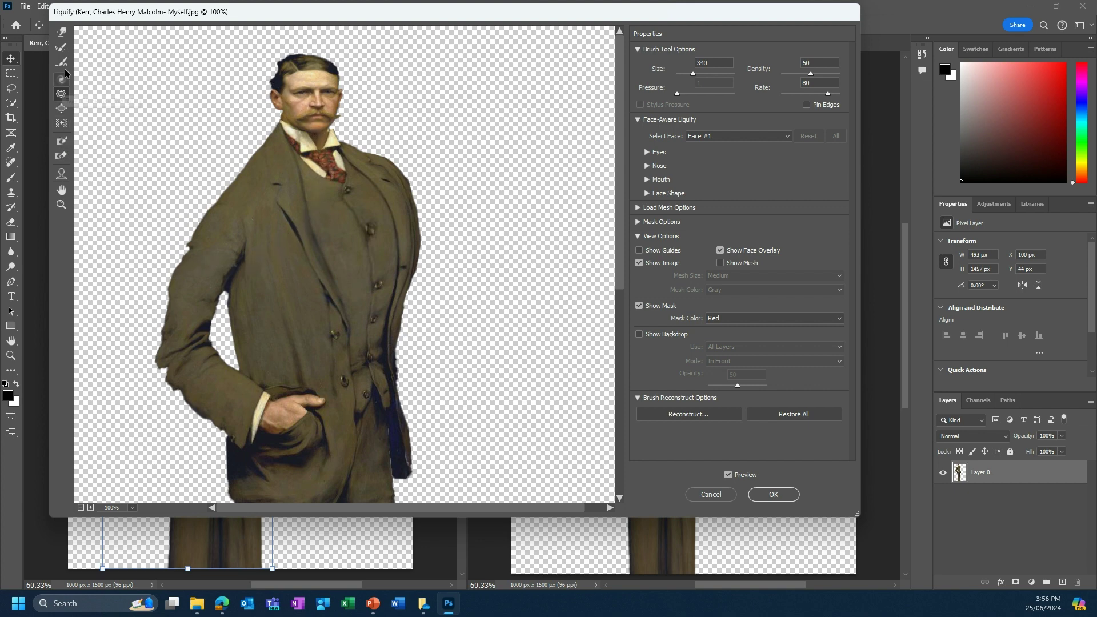
click(61, 31)
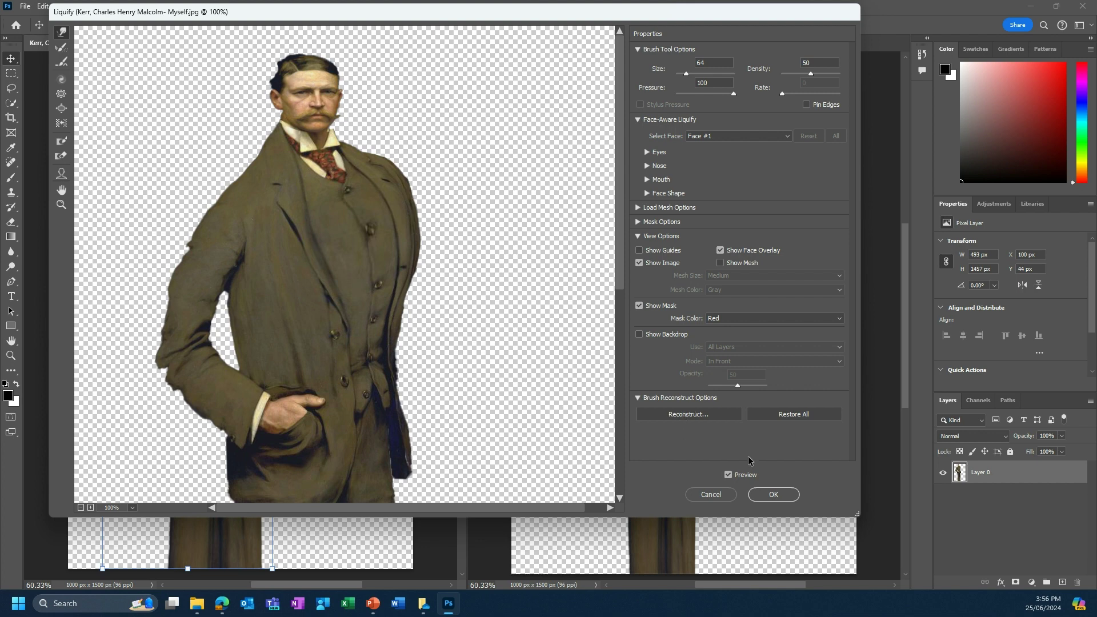
click(775, 495)
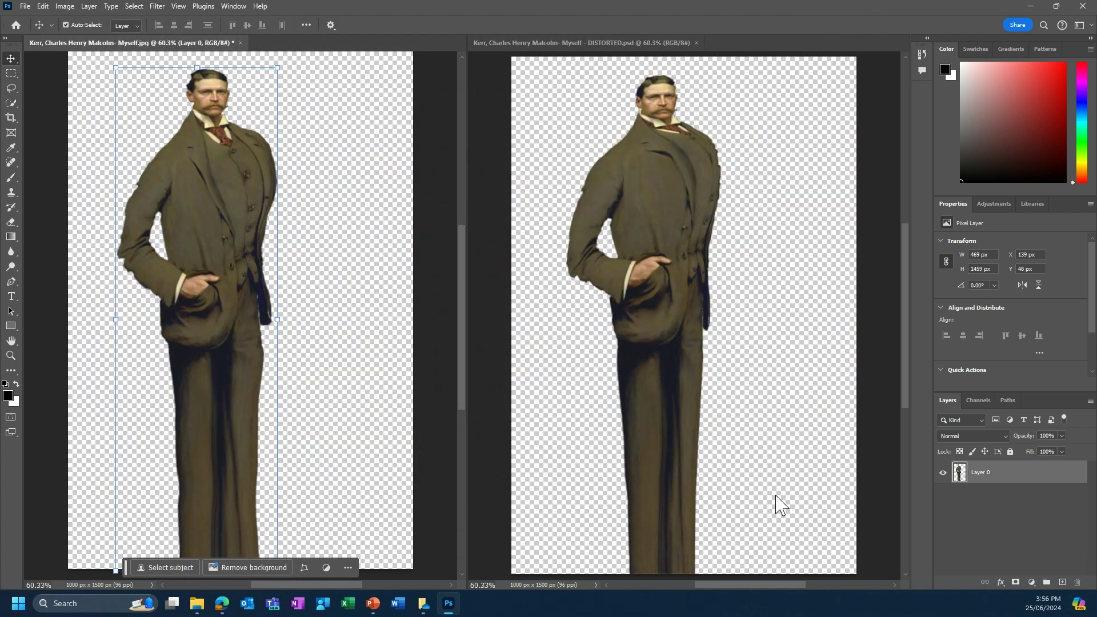
click(430, 330)
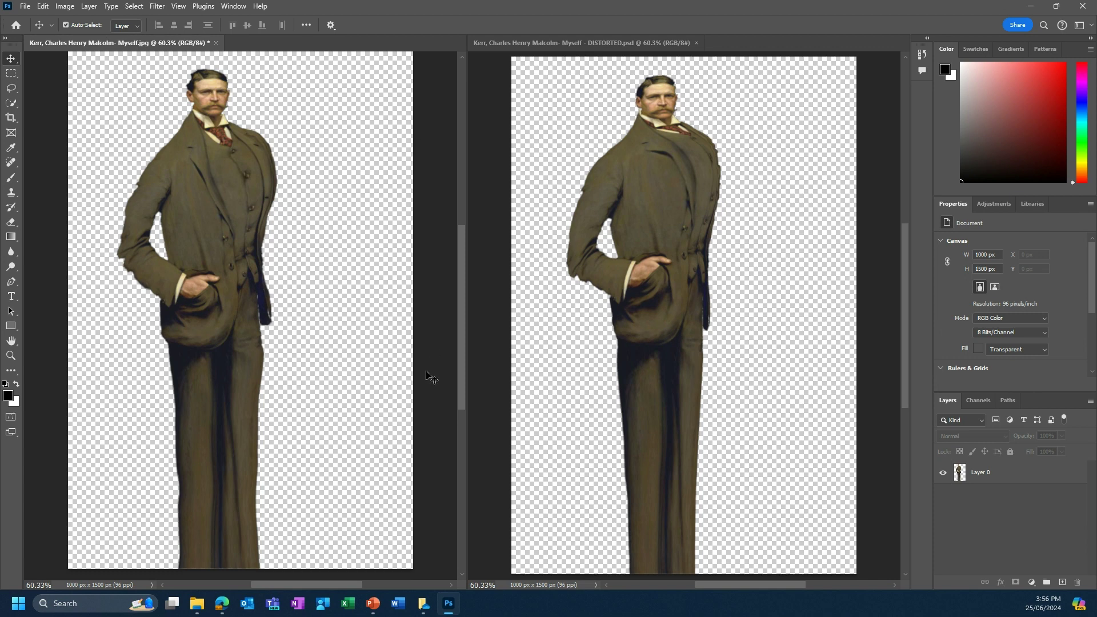
click(217, 196)
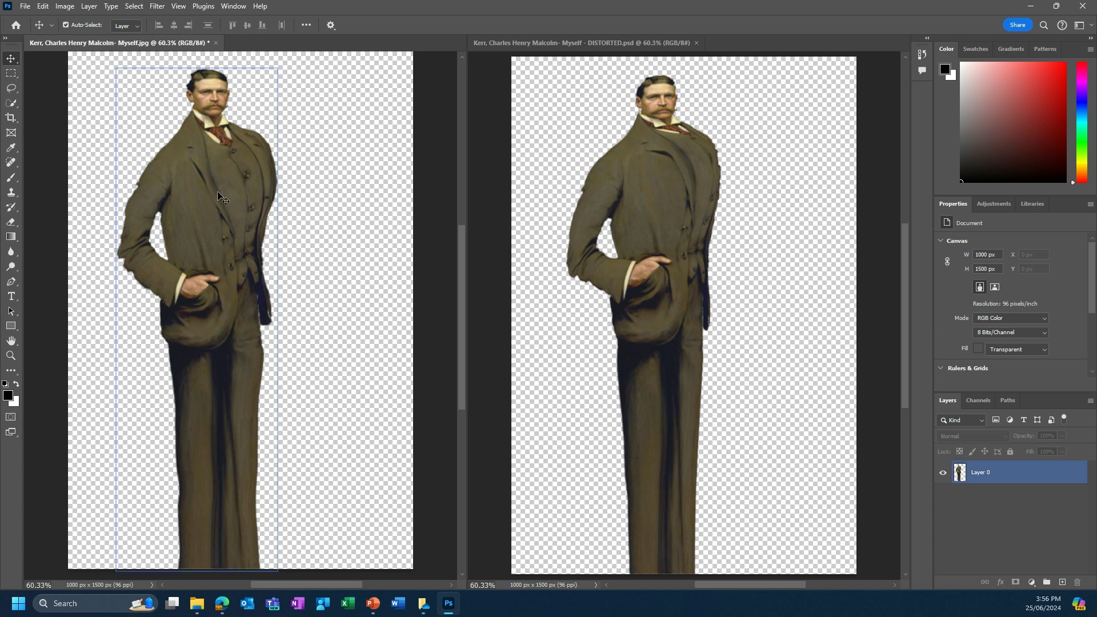
click(25, 7)
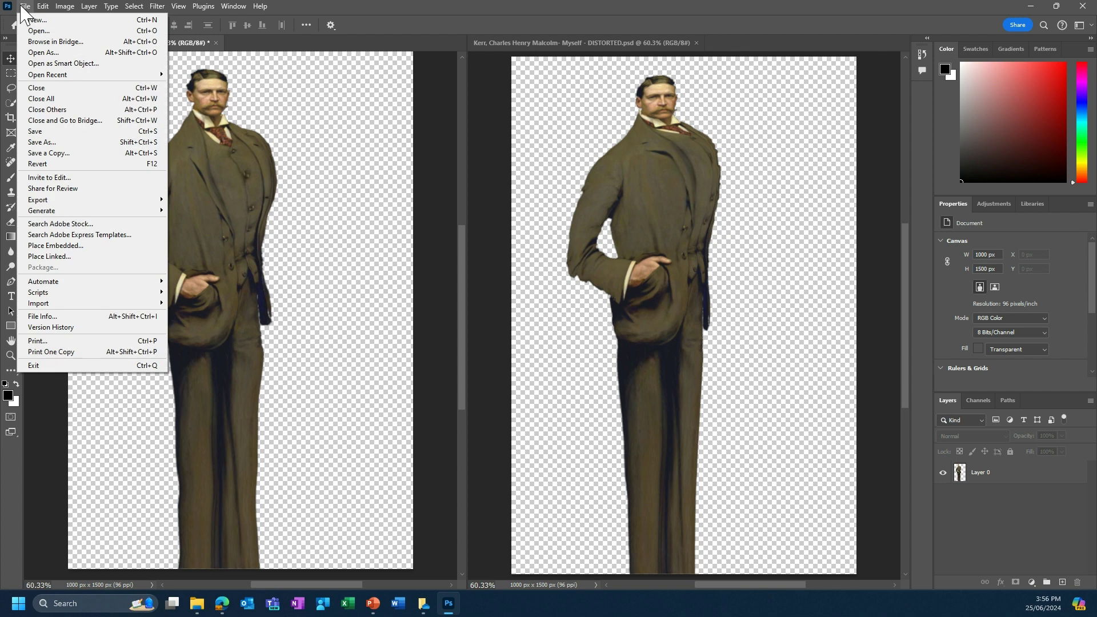
click(51, 142)
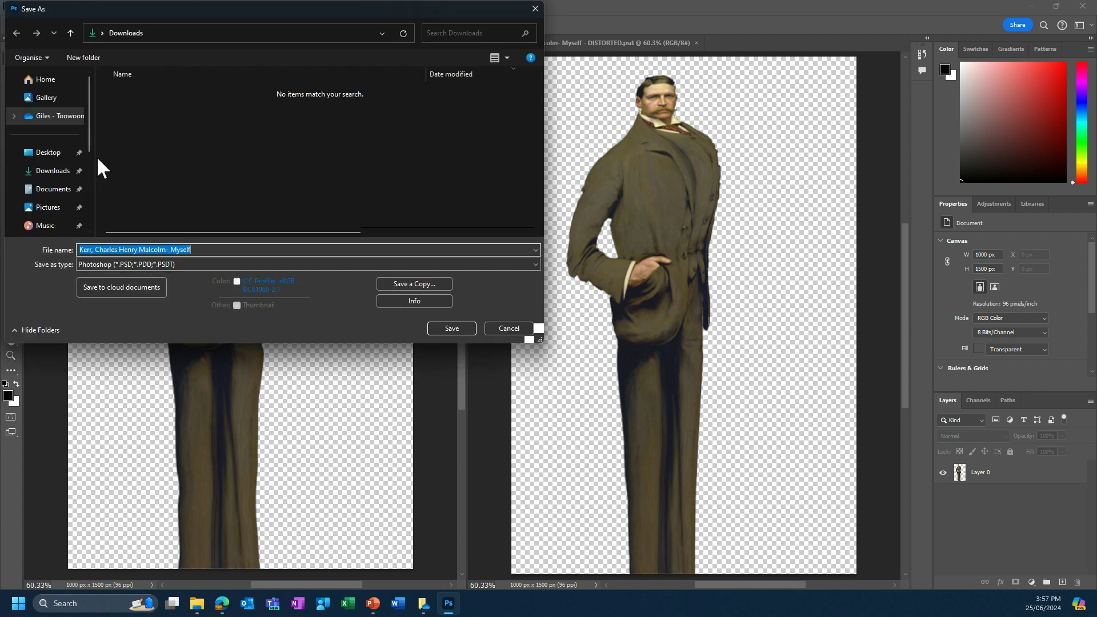
click(211, 252)
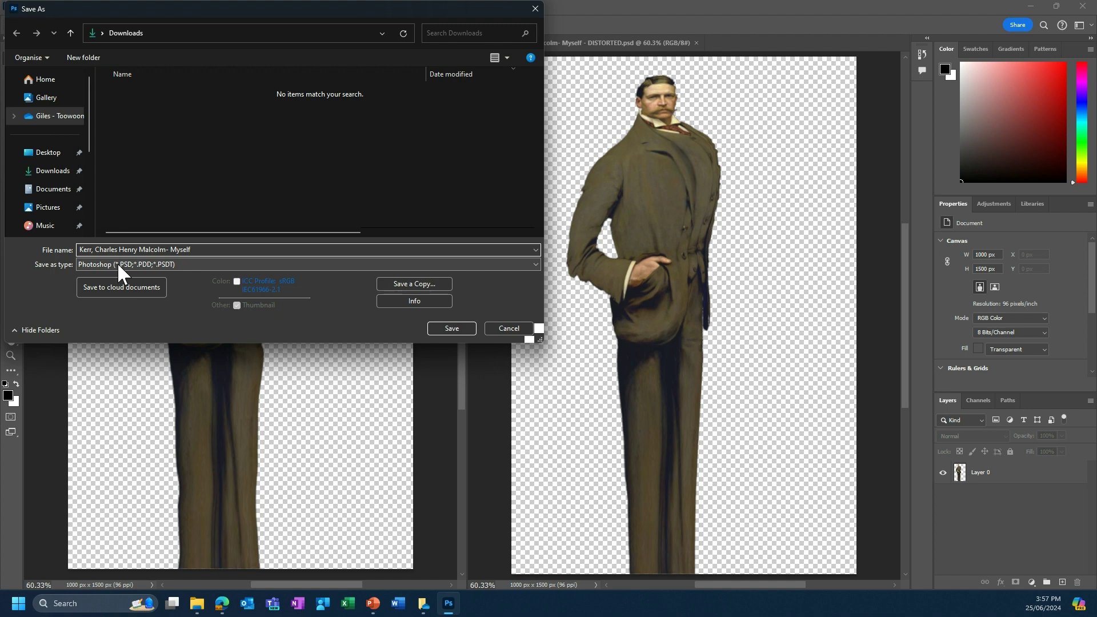
click(496, 331)
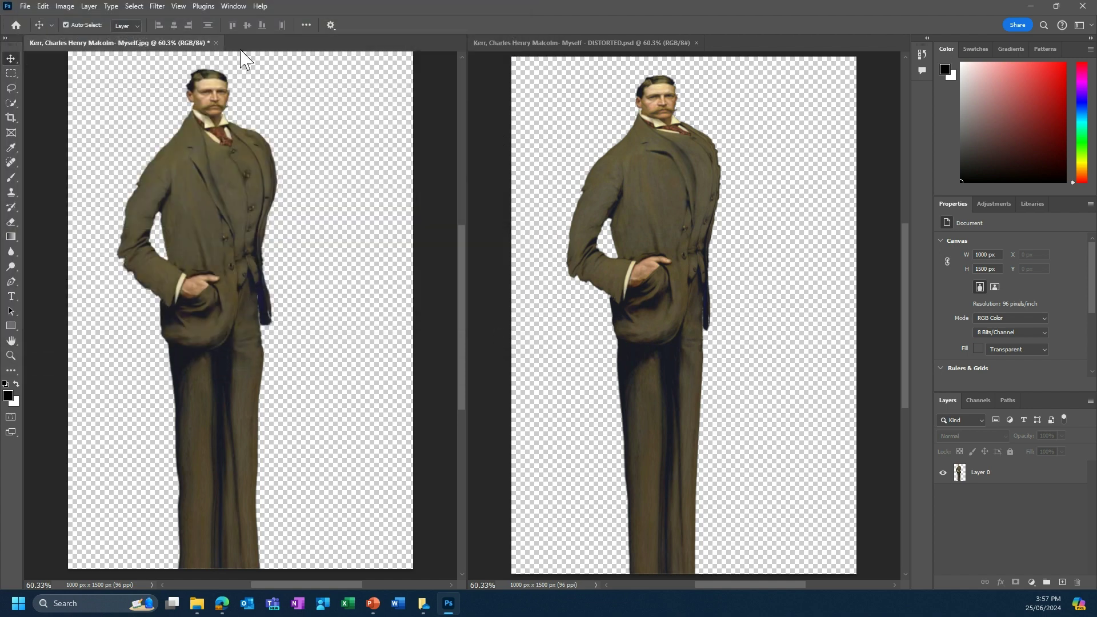
Step: Consolidate the two side-by-side documents into tabs
click(226, 7)
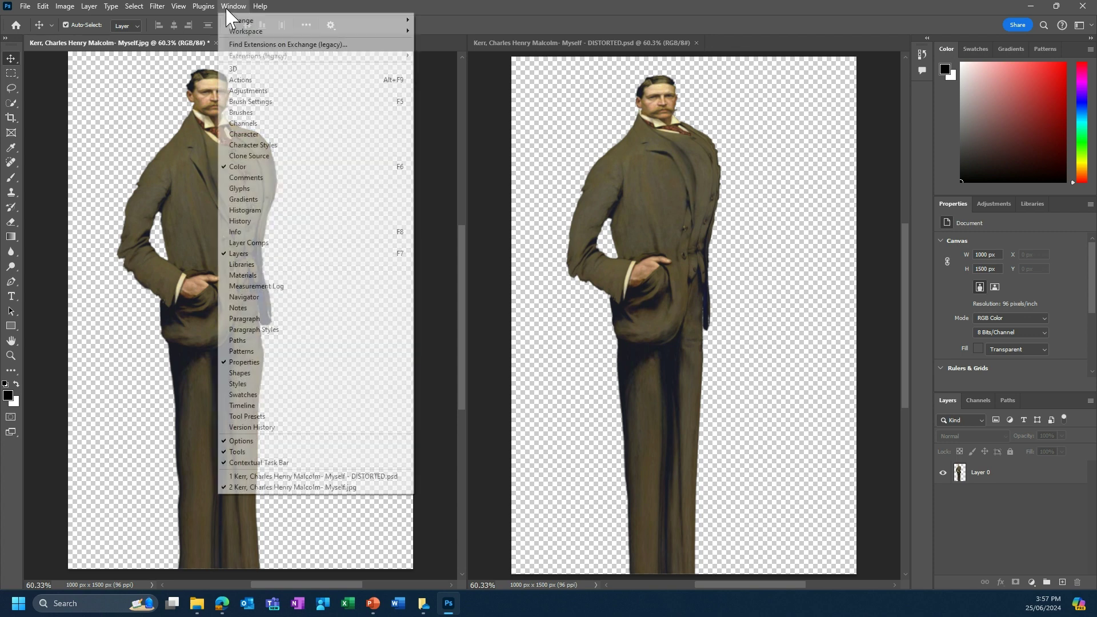
mouse_move(264, 22)
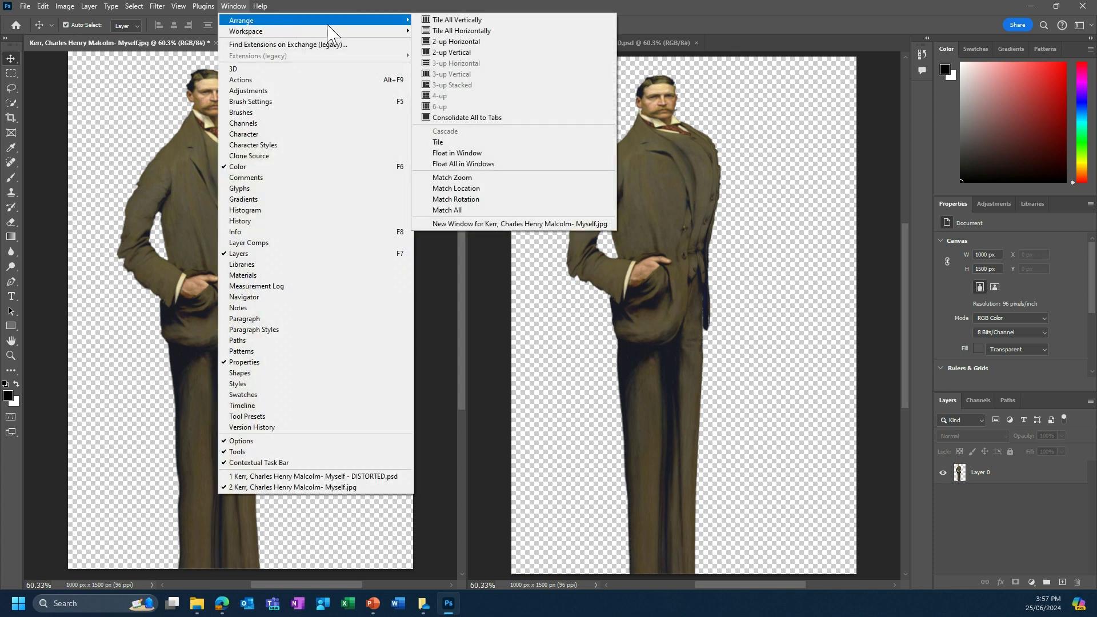
click(460, 118)
Step: Select the entire canvas and run Generative Fill with the prompt "FOGGY NIGHT LONDON ON A BRIDGE"
click(1005, 474)
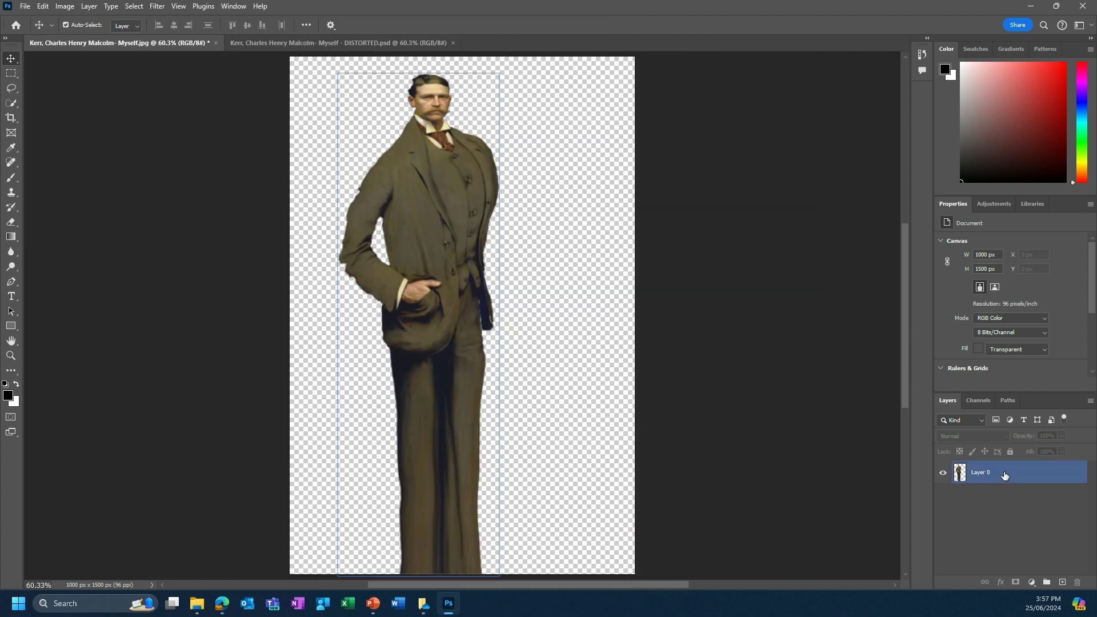
click(134, 6)
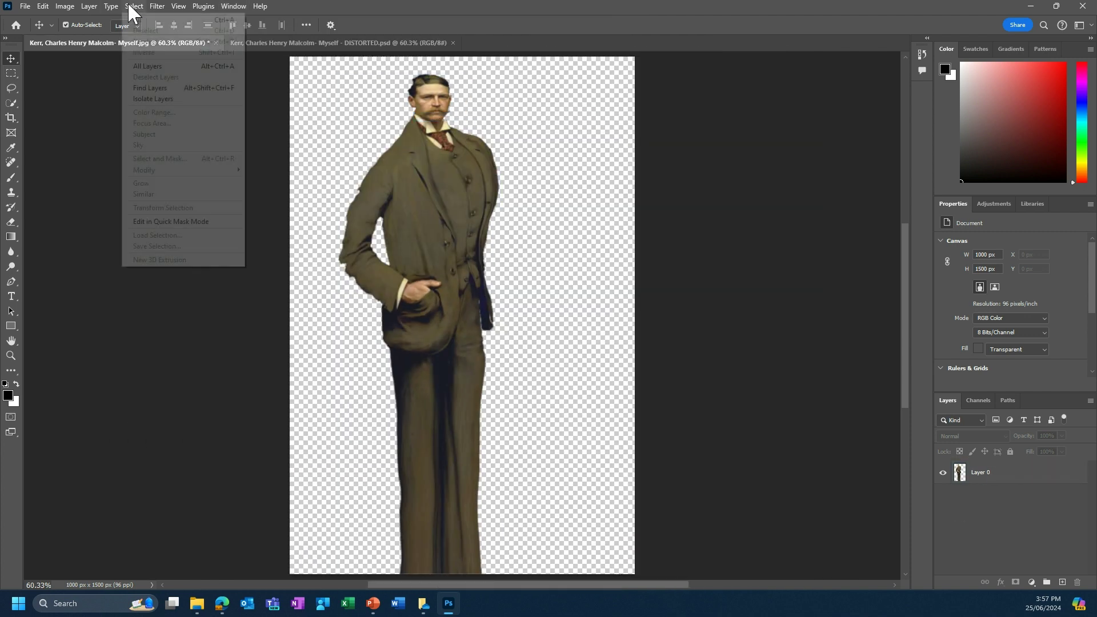
click(136, 20)
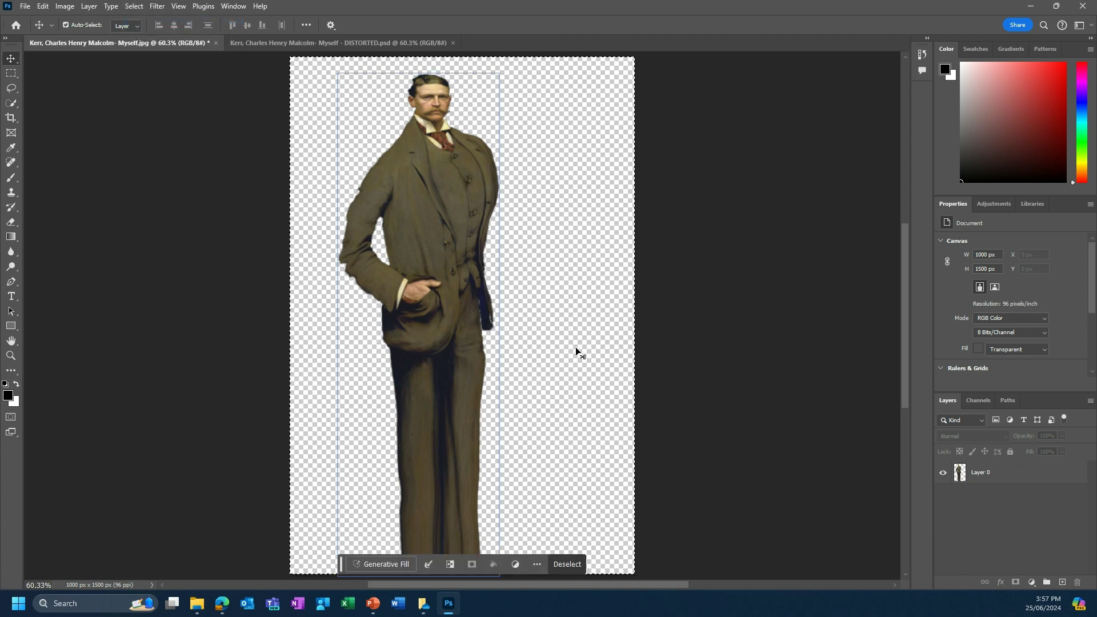
click(394, 565)
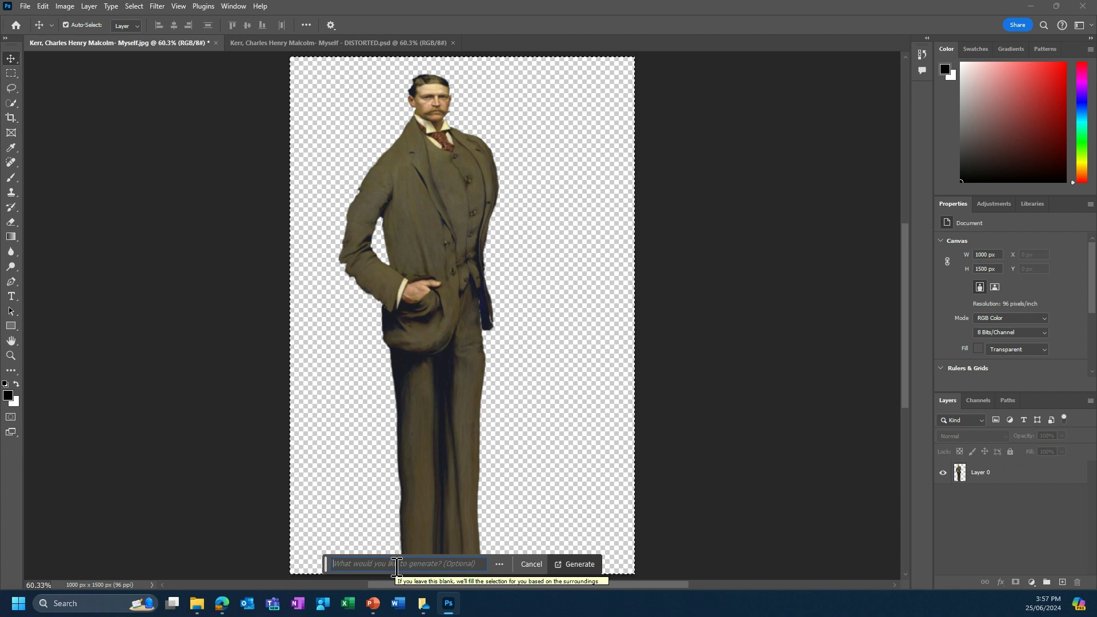
text(FOGGY)
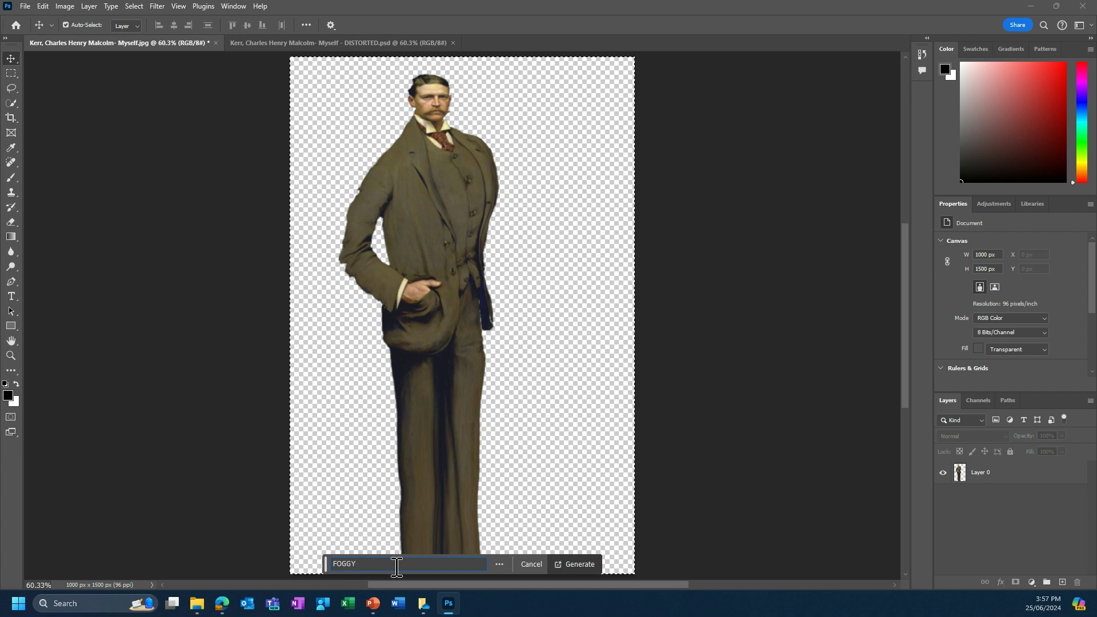
text( NIGHT LONDON ON A)
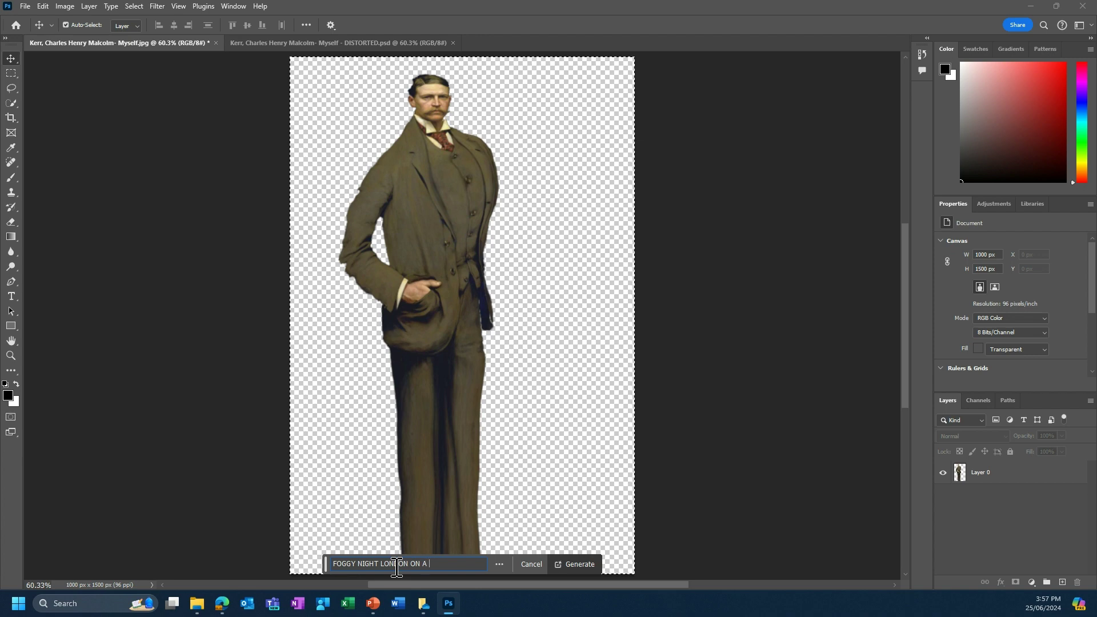
text(M RIDGE)
click(571, 563)
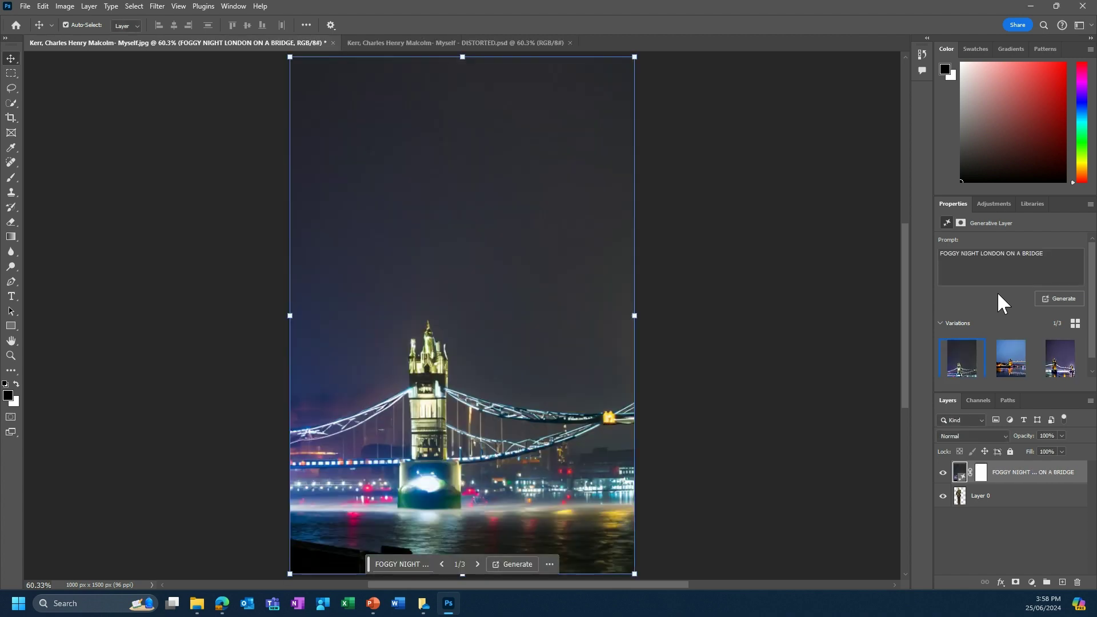
Step: Move Layer 0 above the generated background layer and switch that background to its third variation
click(966, 500)
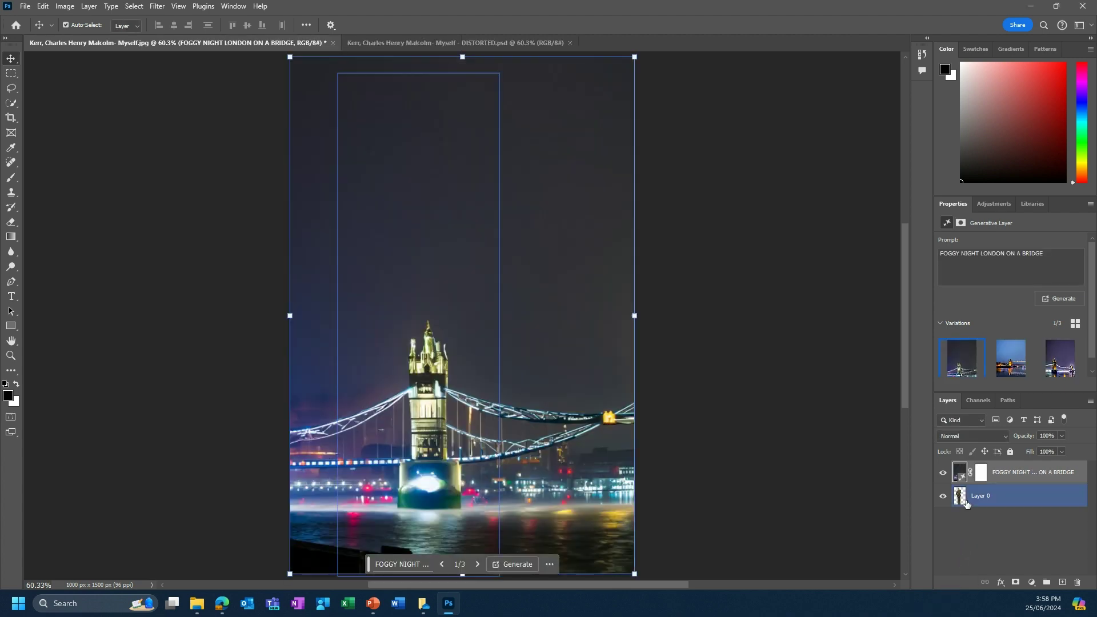
drag(966, 502, 966, 466)
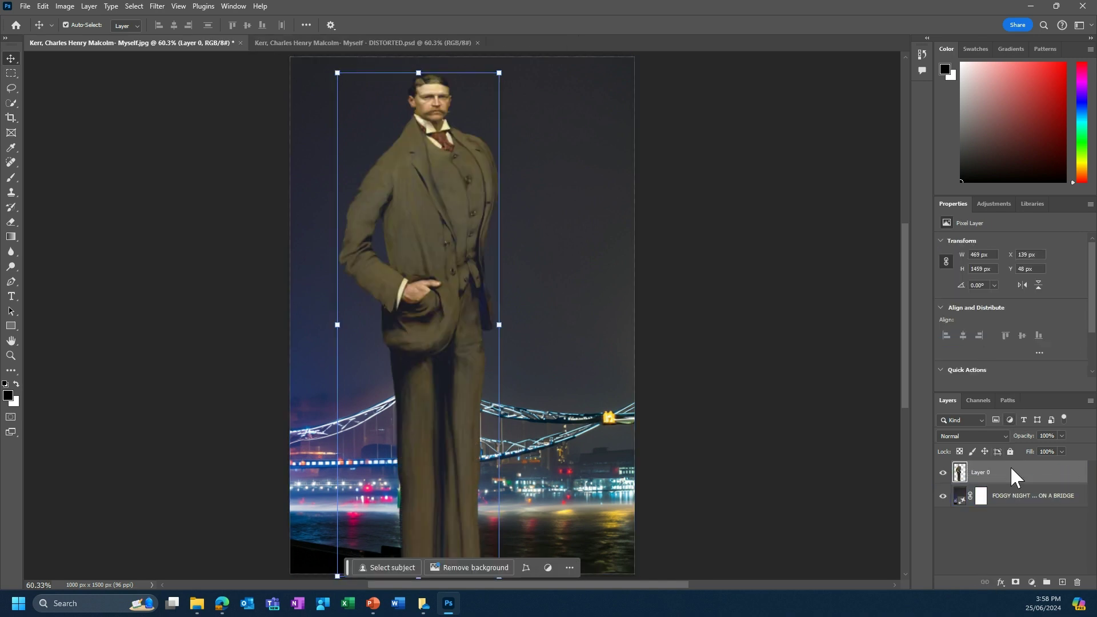
click(967, 501)
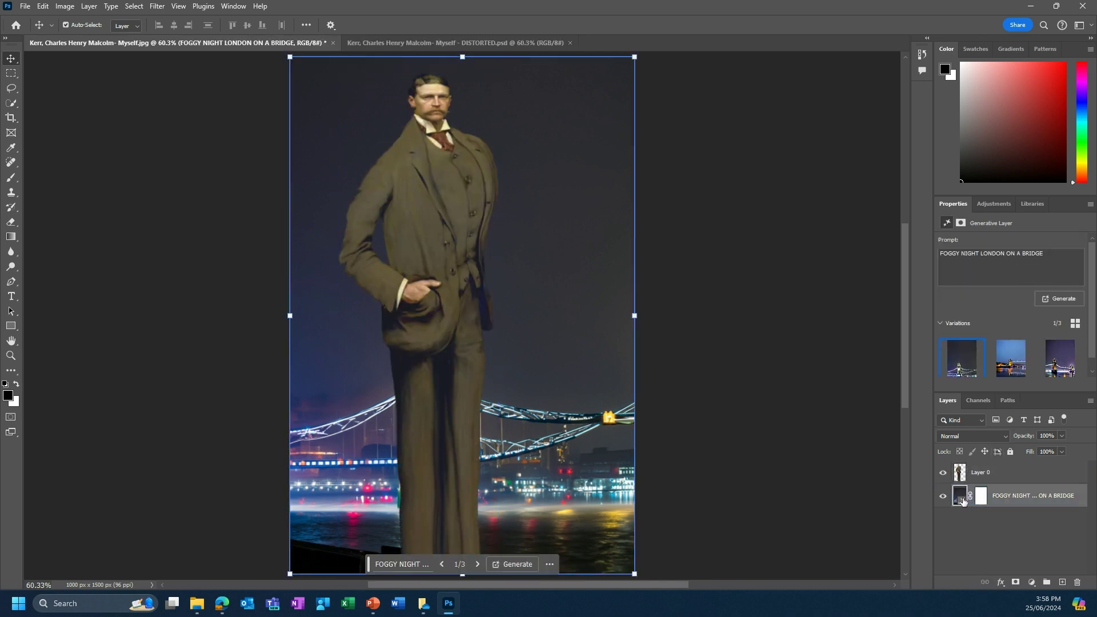
click(1067, 369)
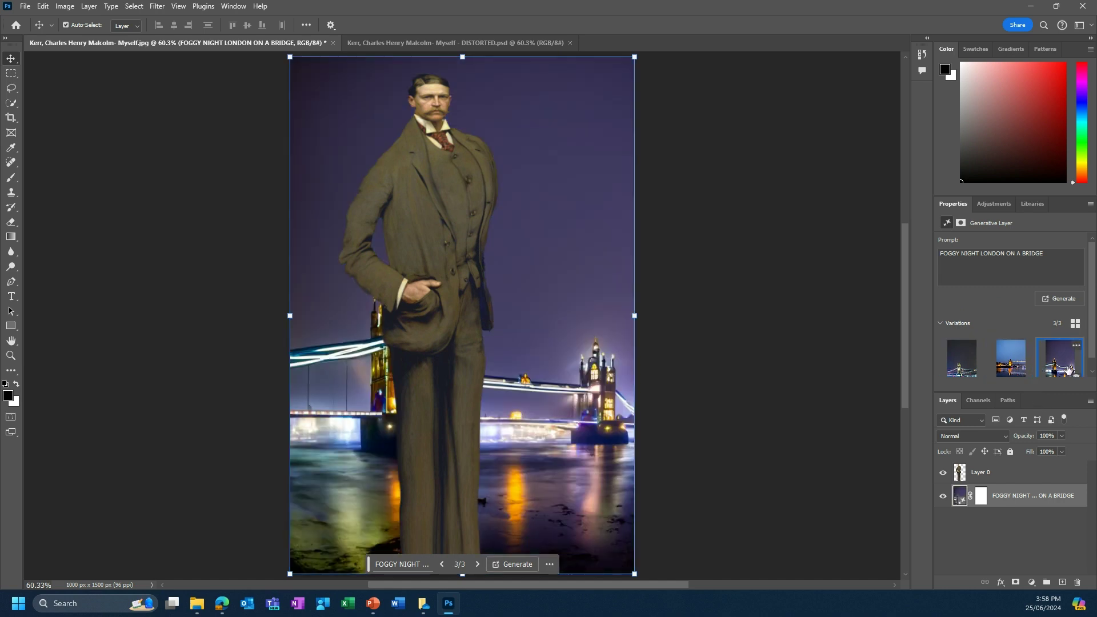
Step: Regenerate the background with the prompt "FOGGY NIGHT DICKENSIAN LONDON ON A BRIDGE", choose the third variation, and deselect the layer
click(982, 259)
text(DICKENS)
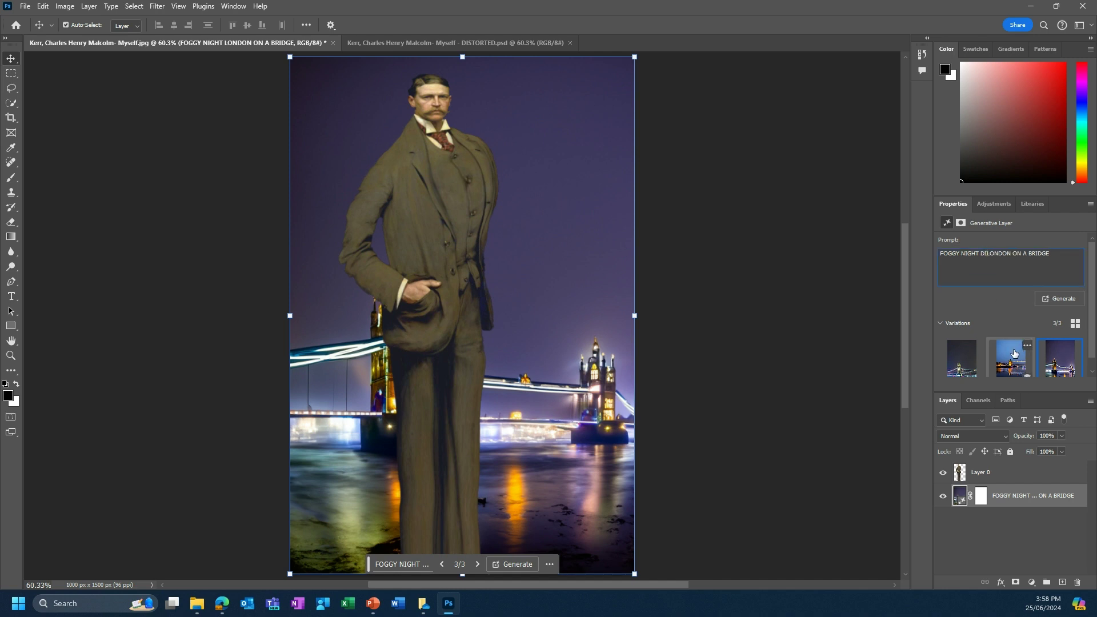
text(IAN)
click(1055, 299)
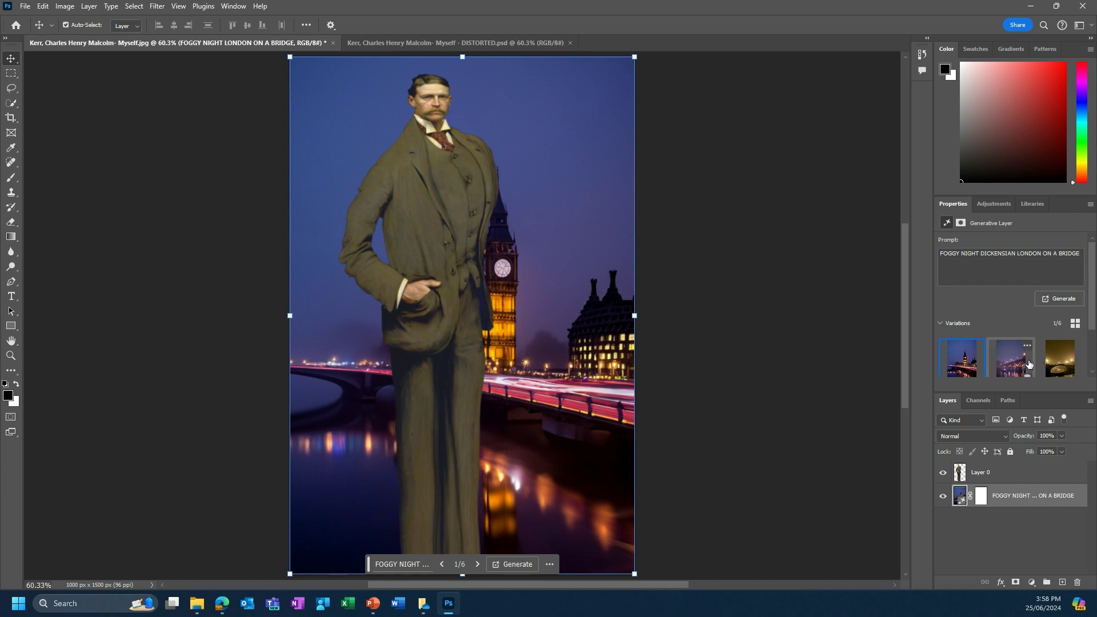
click(1059, 372)
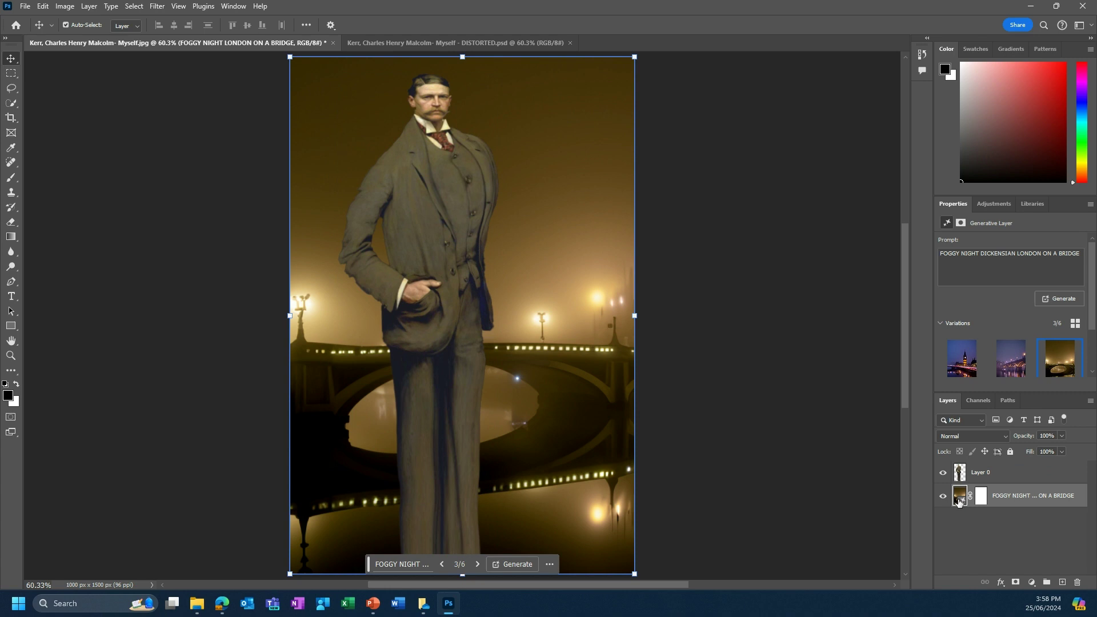
click(937, 565)
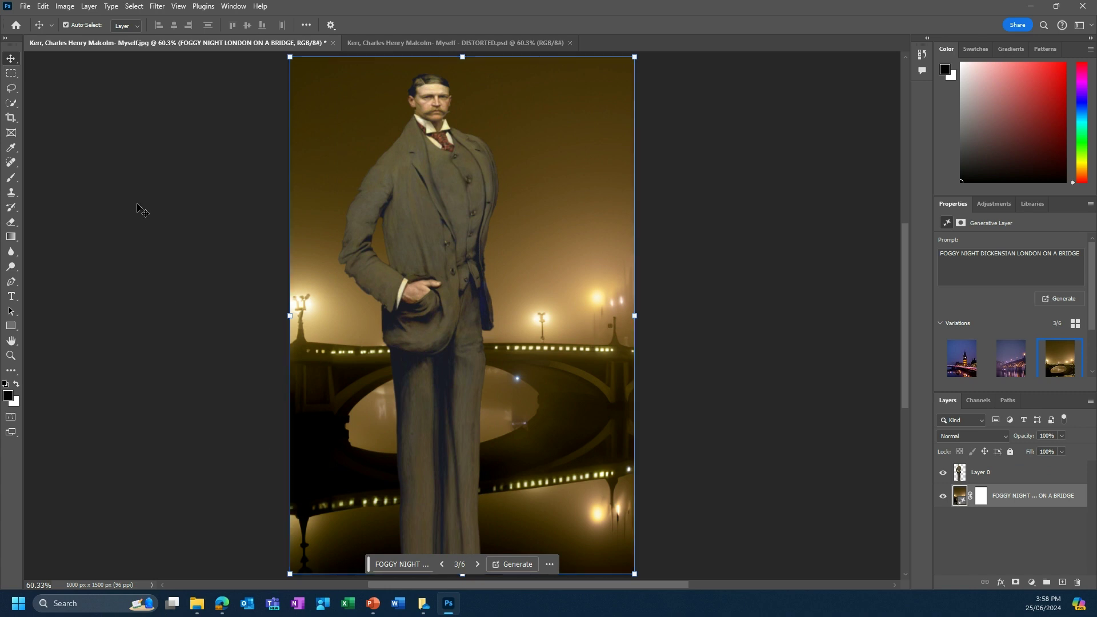
Step: Set up an Export As of the composite in JPG format with quality 7
click(25, 6)
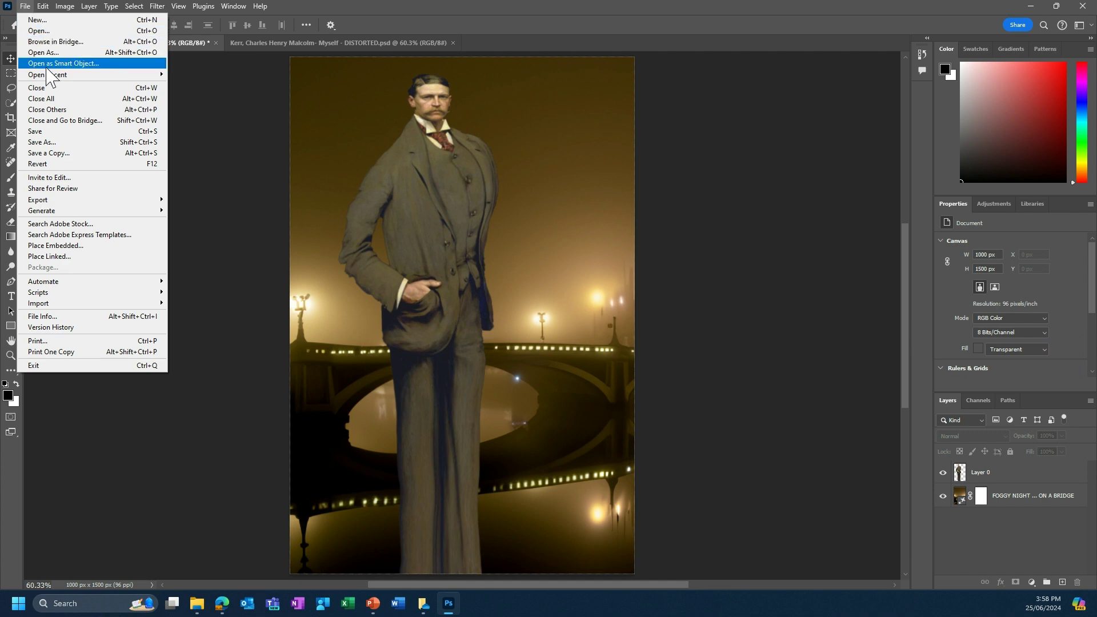
mouse_move(117, 200)
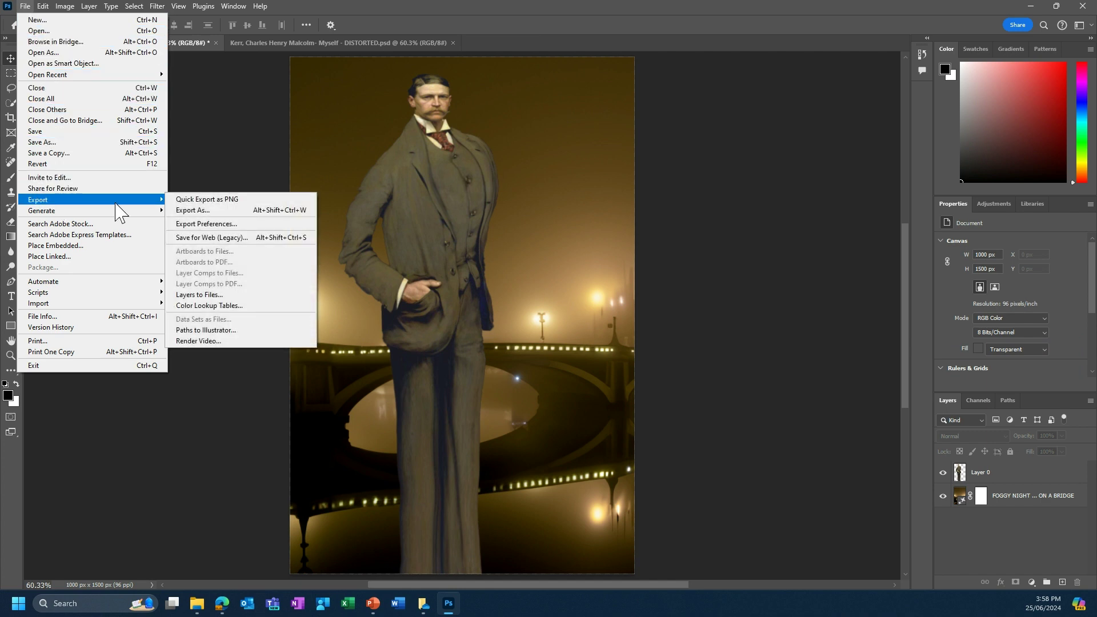
click(193, 210)
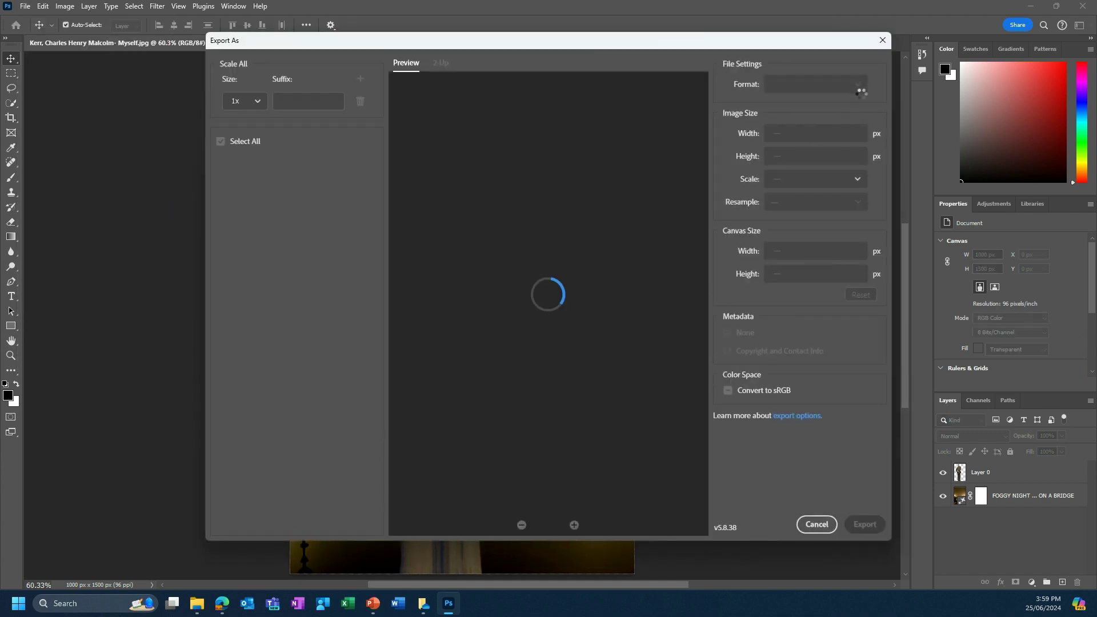
click(851, 86)
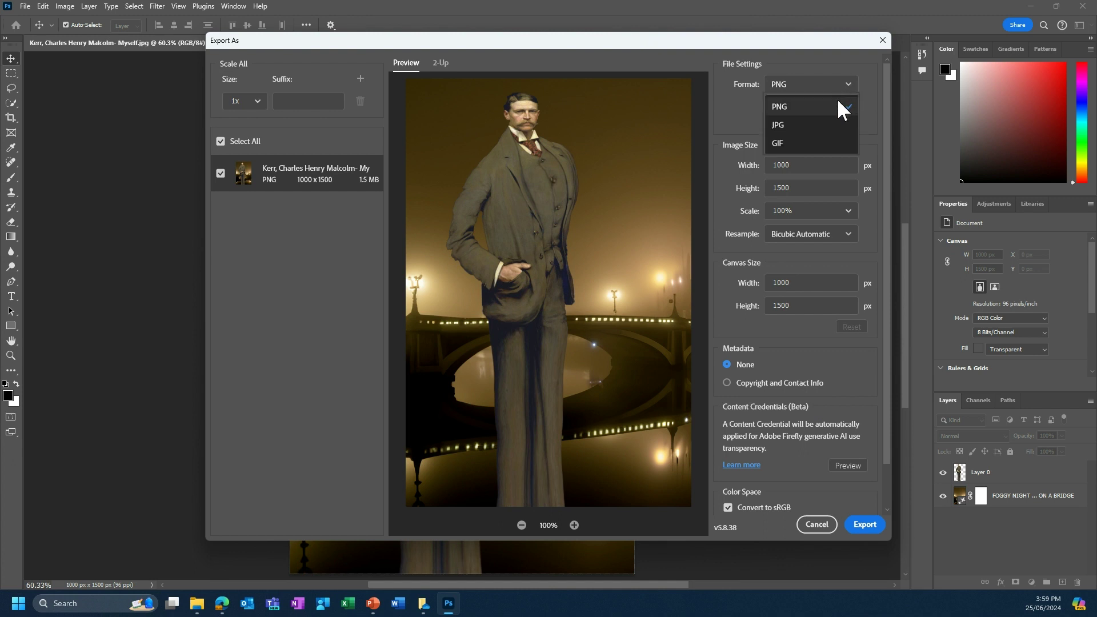
click(814, 127)
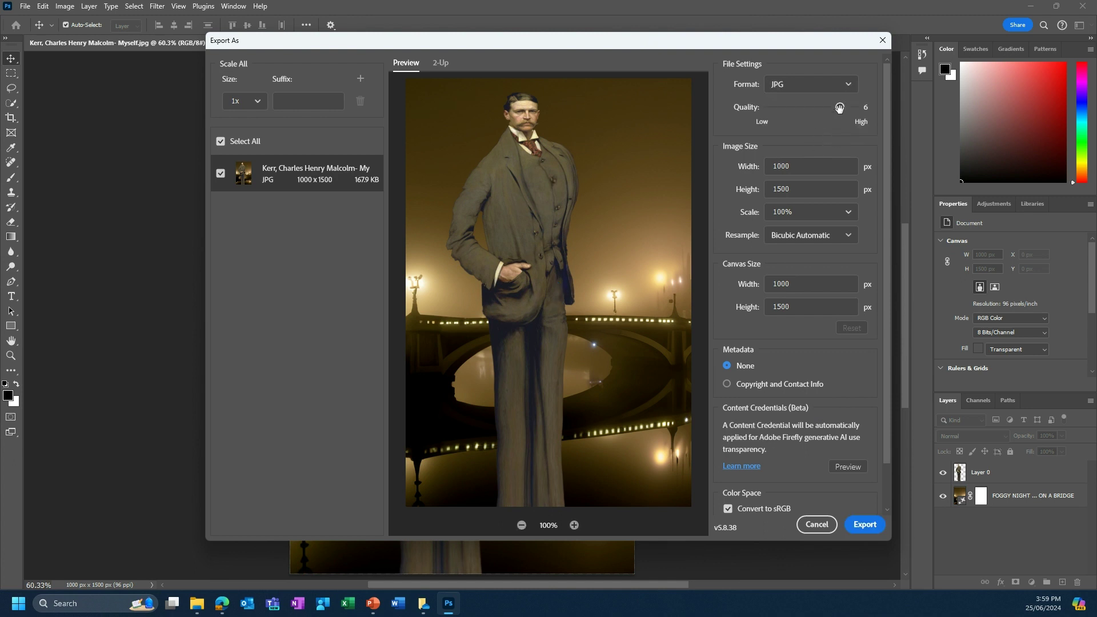
drag(839, 108, 854, 107)
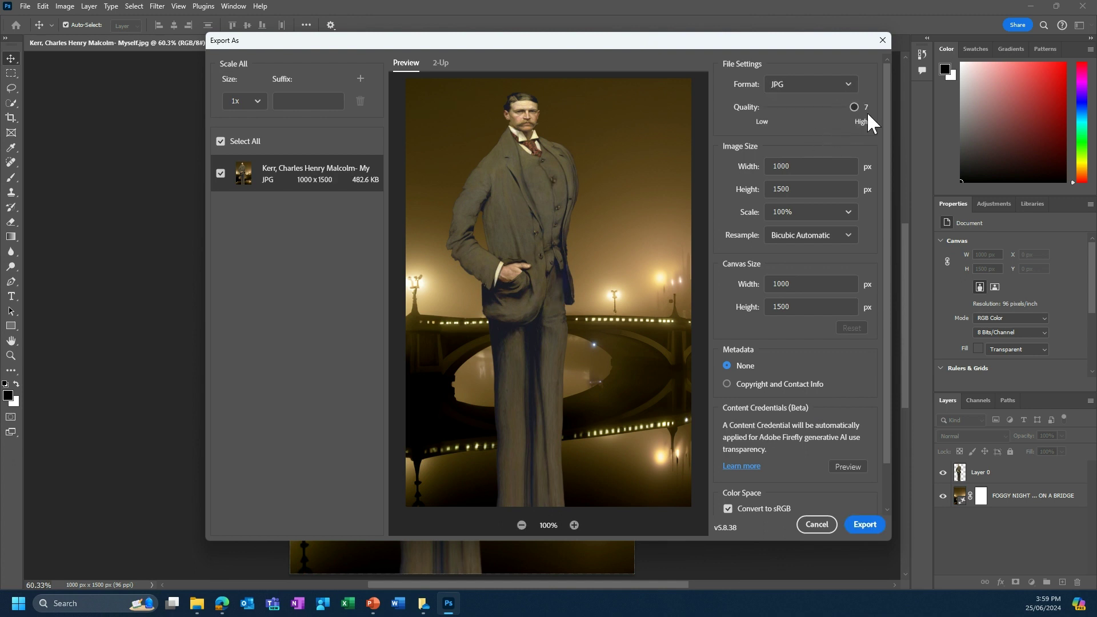